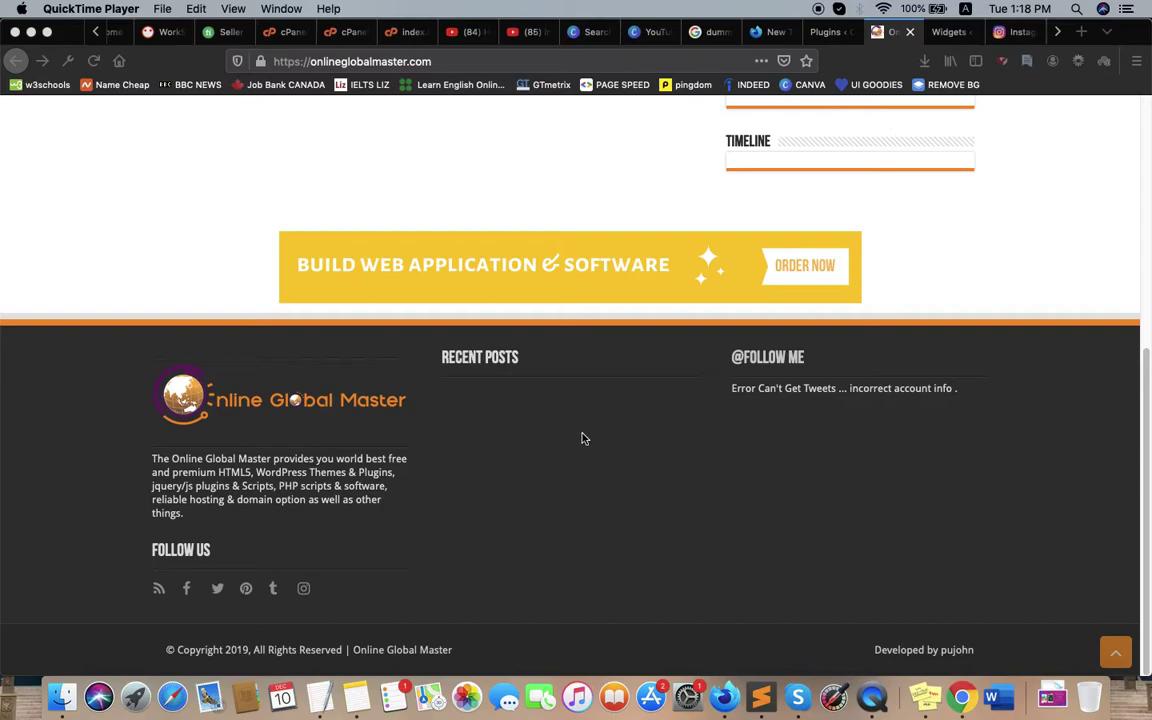
Return to the site's WordPress Plugins page and open the page for adding new plugins.
{"action": "left_click", "coordinate": [824, 36]}
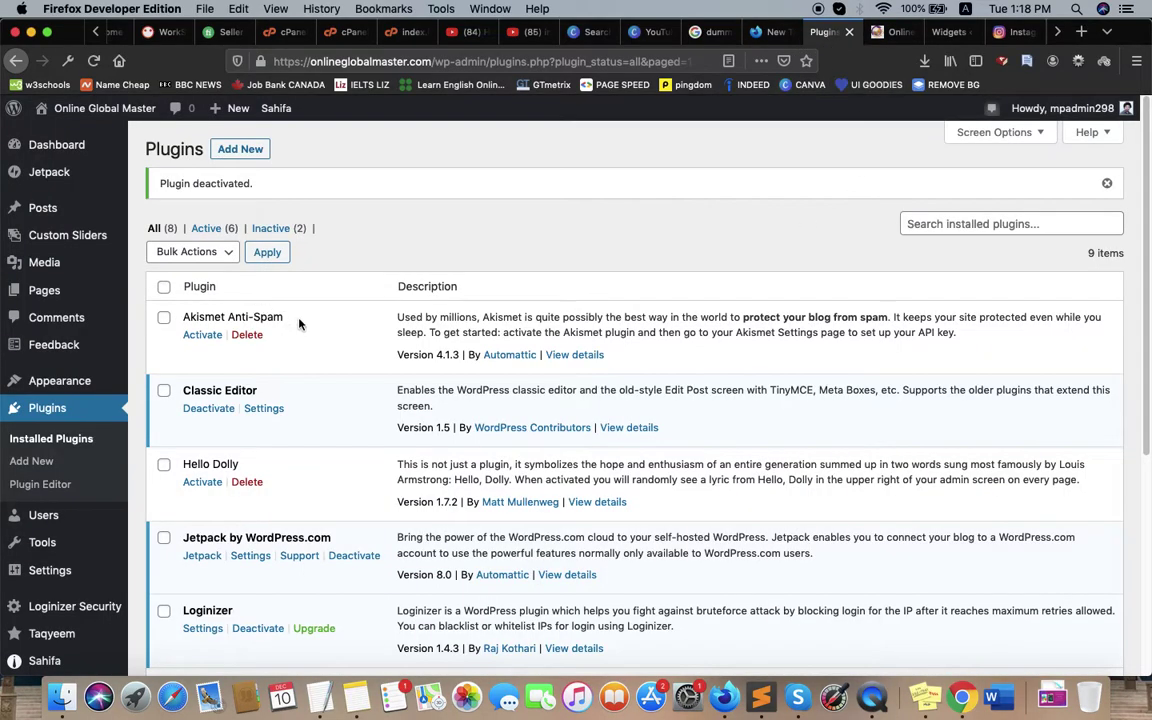
{"action": "scroll", "coordinate": [298, 323], "scroll_direction": "down", "scroll_amount": 5}
{"action": "left_click", "coordinate": [199, 403]}
{"action": "scroll", "coordinate": [378, 385], "scroll_direction": "down", "scroll_amount": 1}
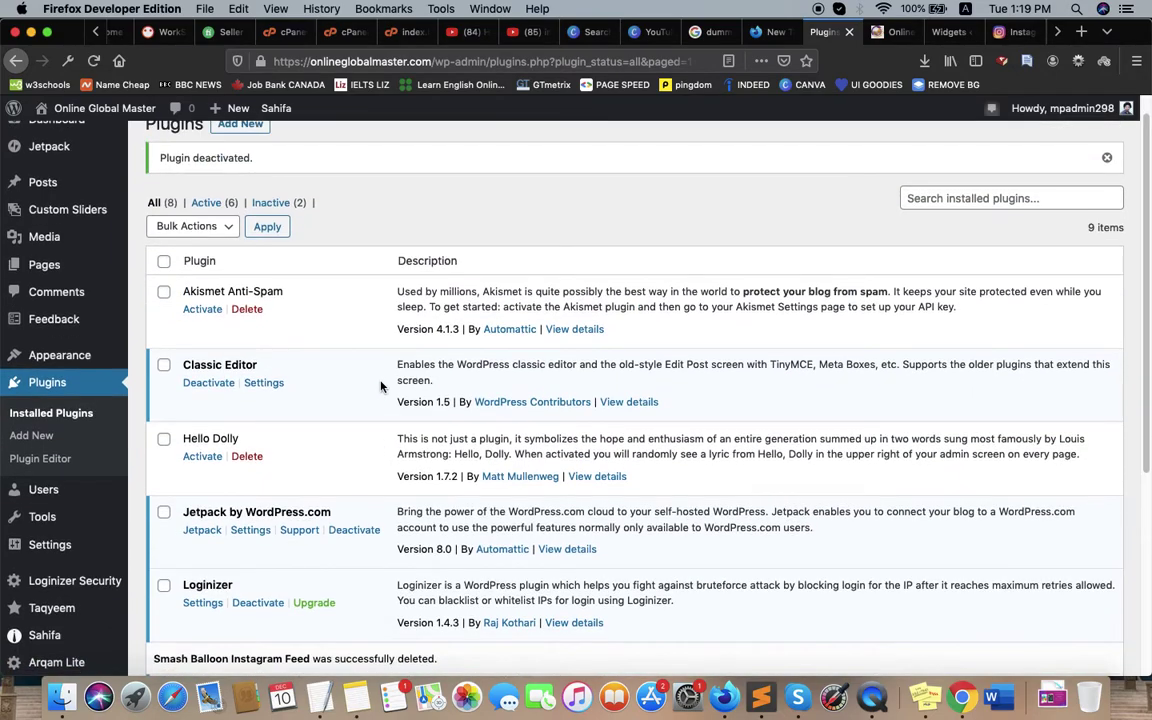
{"action": "scroll", "coordinate": [380, 386], "scroll_direction": "up", "scroll_amount": 1}
{"action": "left_click", "coordinate": [262, 151]}
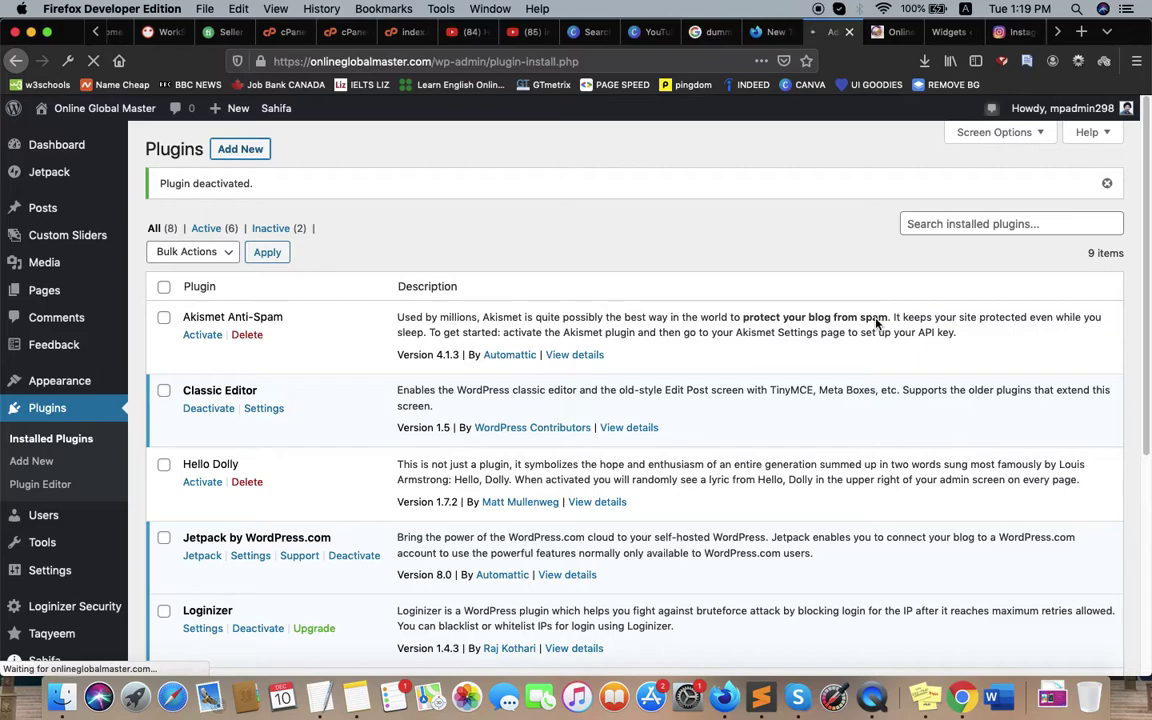
Search the plugin directory for "instagram feeds".
{"action": "left_click", "coordinate": [950, 193]}
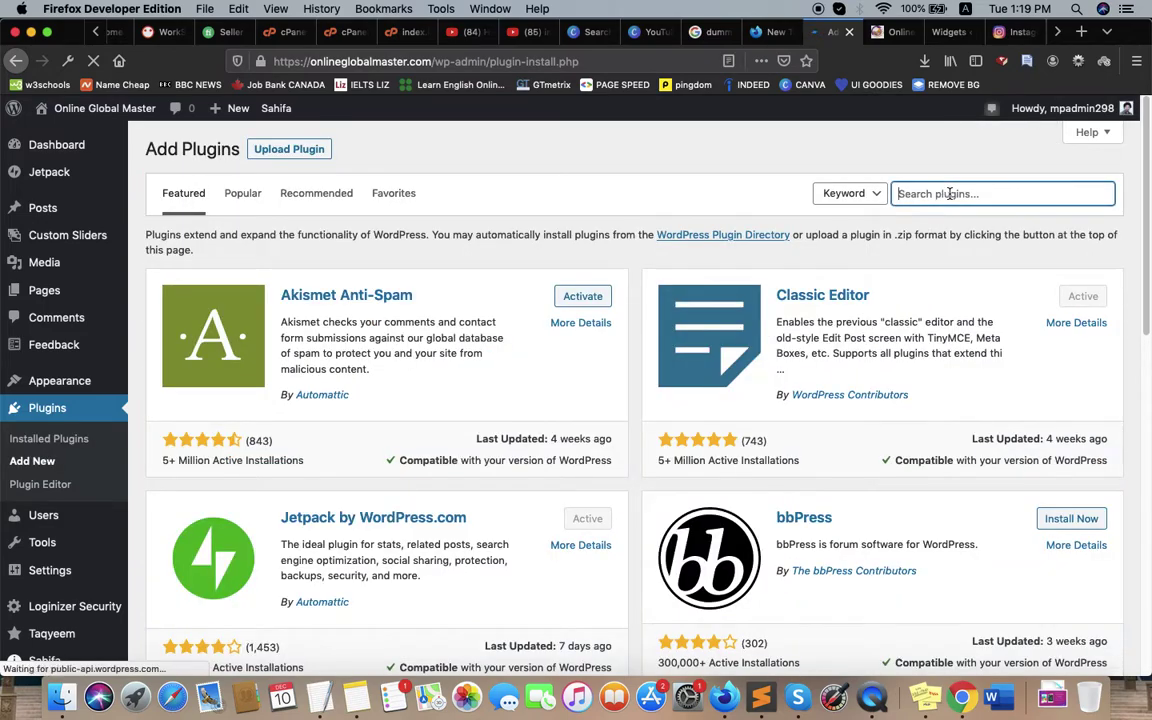
{"action": "type", "text": "ins"}
{"action": "key", "text": "Down"}
{"action": "key", "text": "Return"}
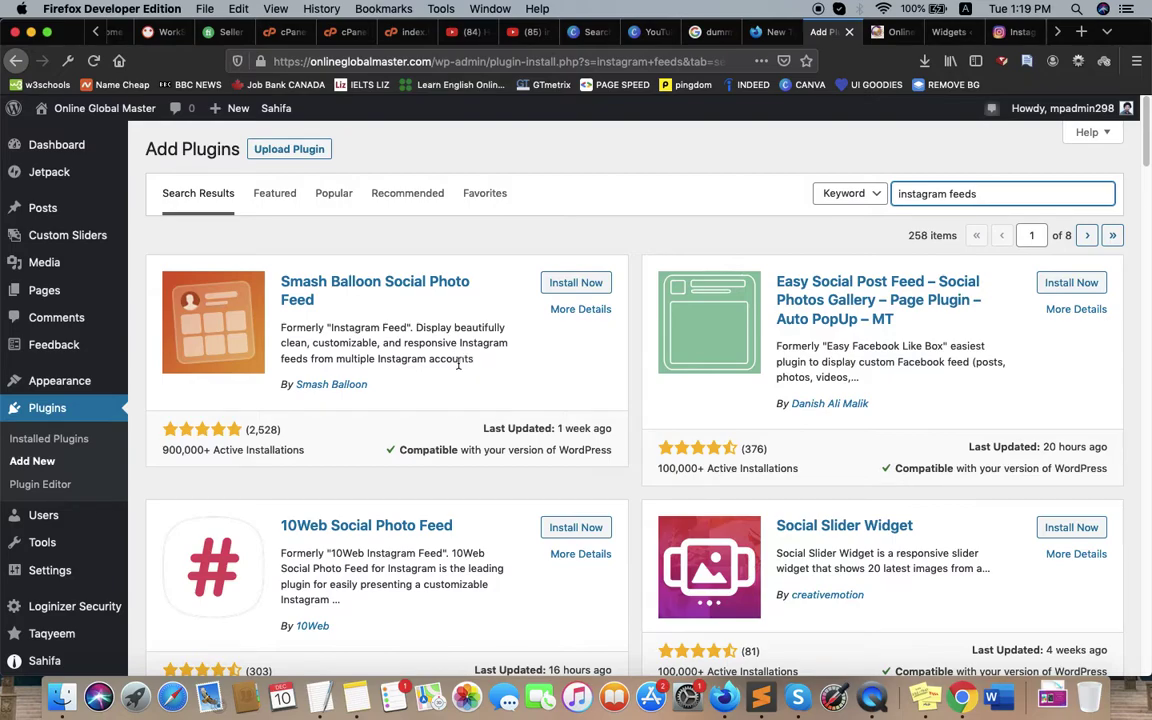
Install and activate the Smash Balloon Social Photo Feed plugin.
{"action": "left_click", "coordinate": [178, 453]}
{"action": "left_click_drag", "start_coordinate": [210, 452], "coordinate": [302, 452]}
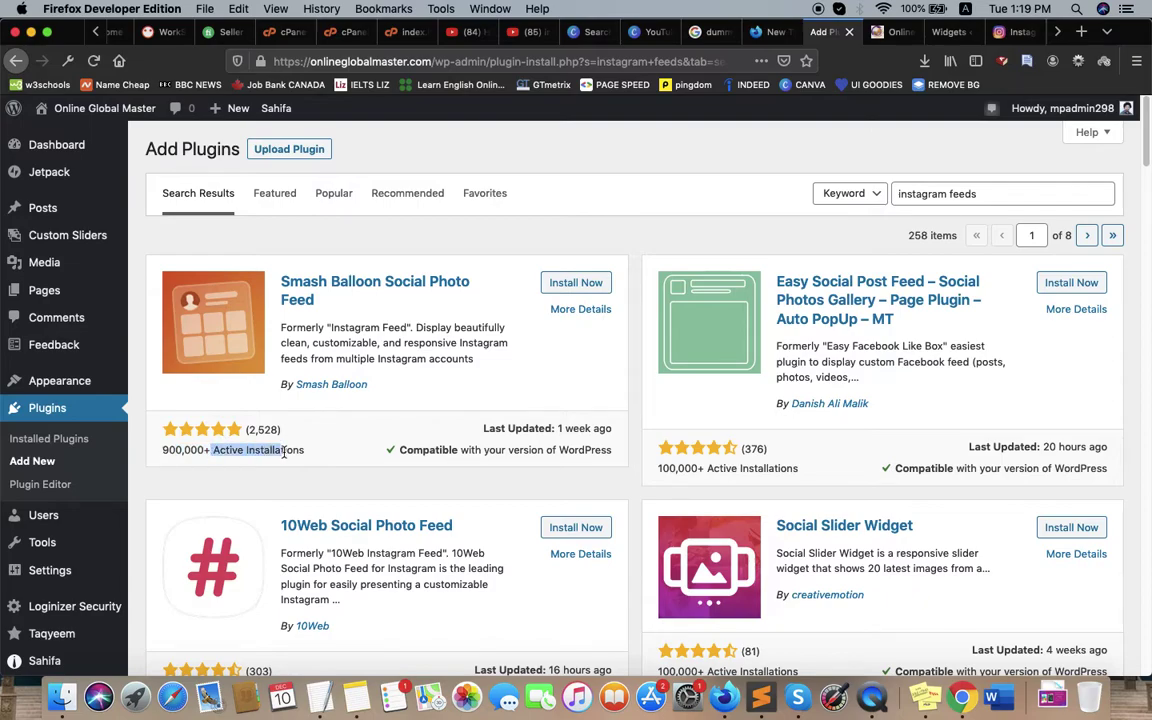
{"action": "left_click", "coordinate": [308, 454]}
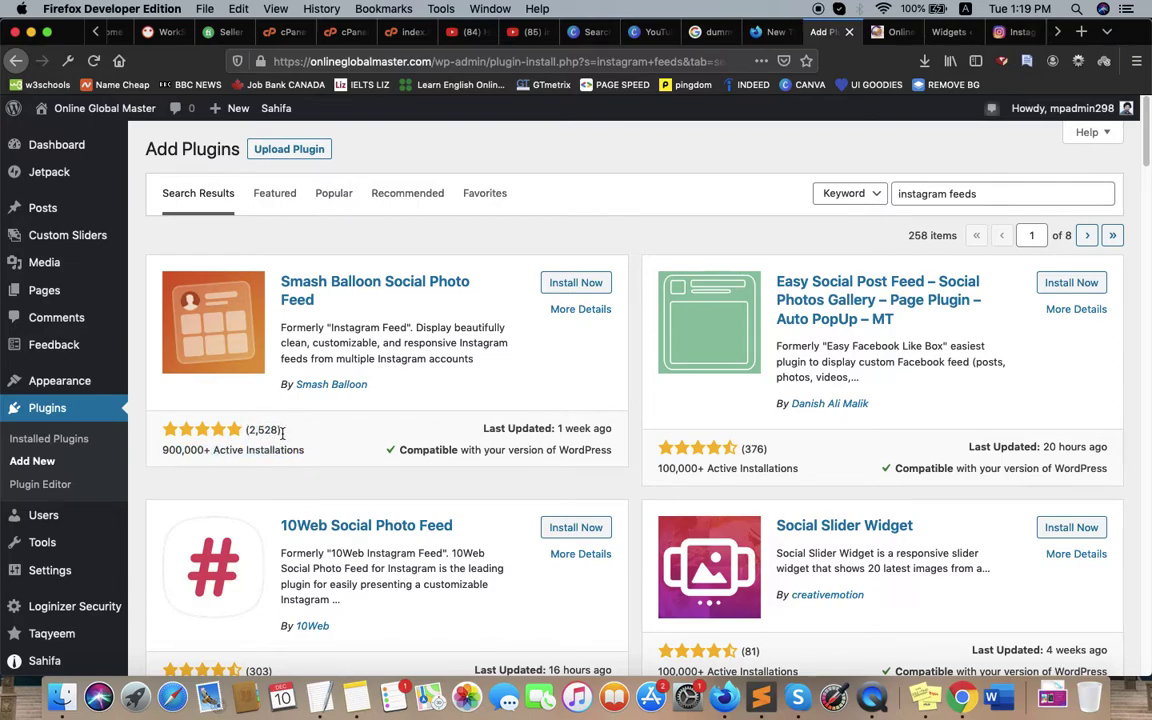
{"action": "left_click", "coordinate": [570, 283]}
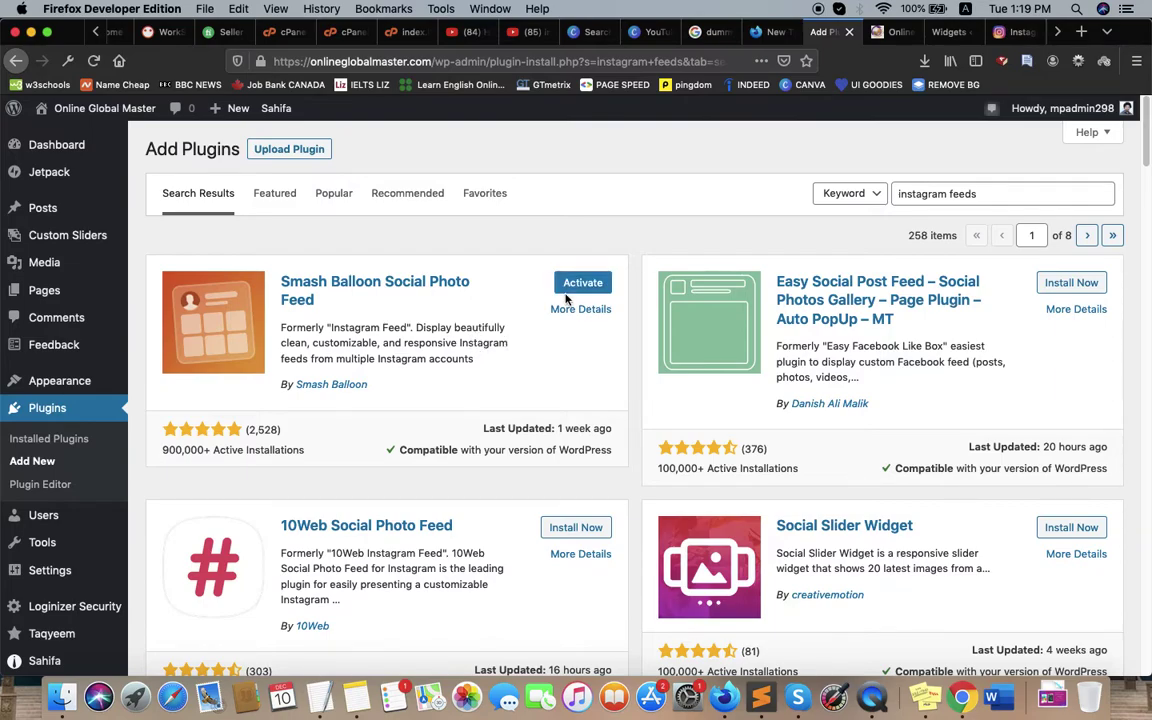
{"action": "left_click", "coordinate": [566, 288]}
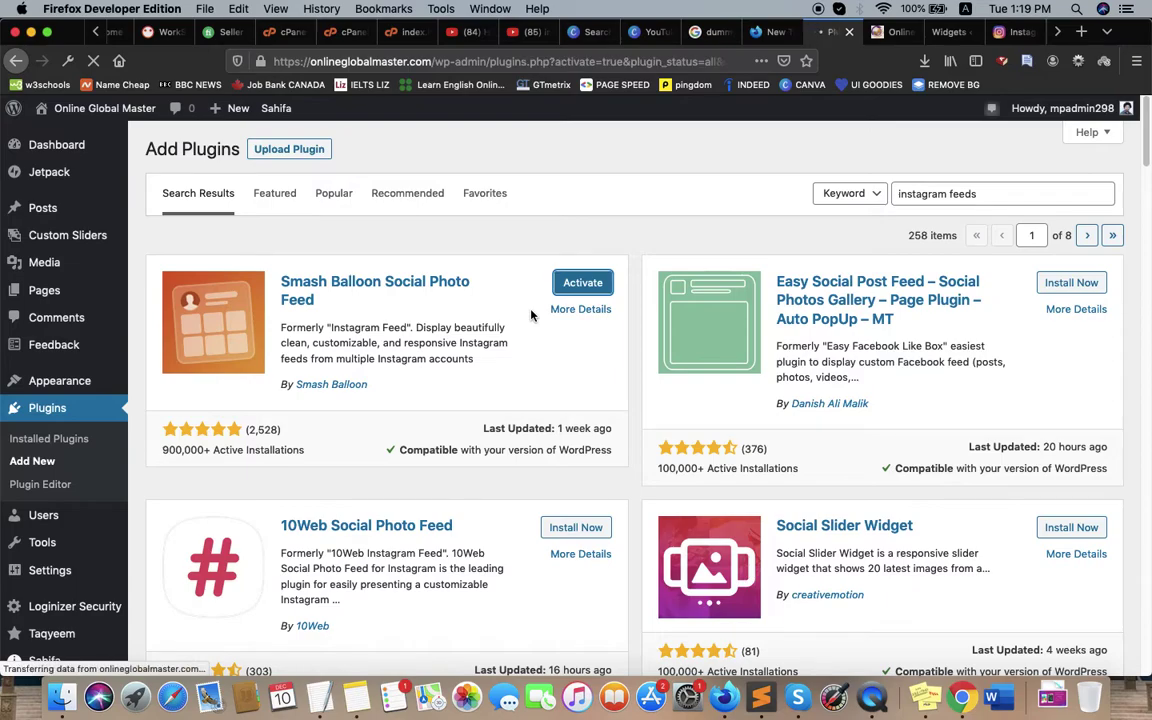
Open the Instagram Feed plugin's settings and look over its Configure options.
{"action": "scroll", "coordinate": [178, 390], "scroll_direction": "down", "scroll_amount": 3}
{"action": "scroll", "coordinate": [178, 390], "scroll_direction": "down", "scroll_amount": 4}
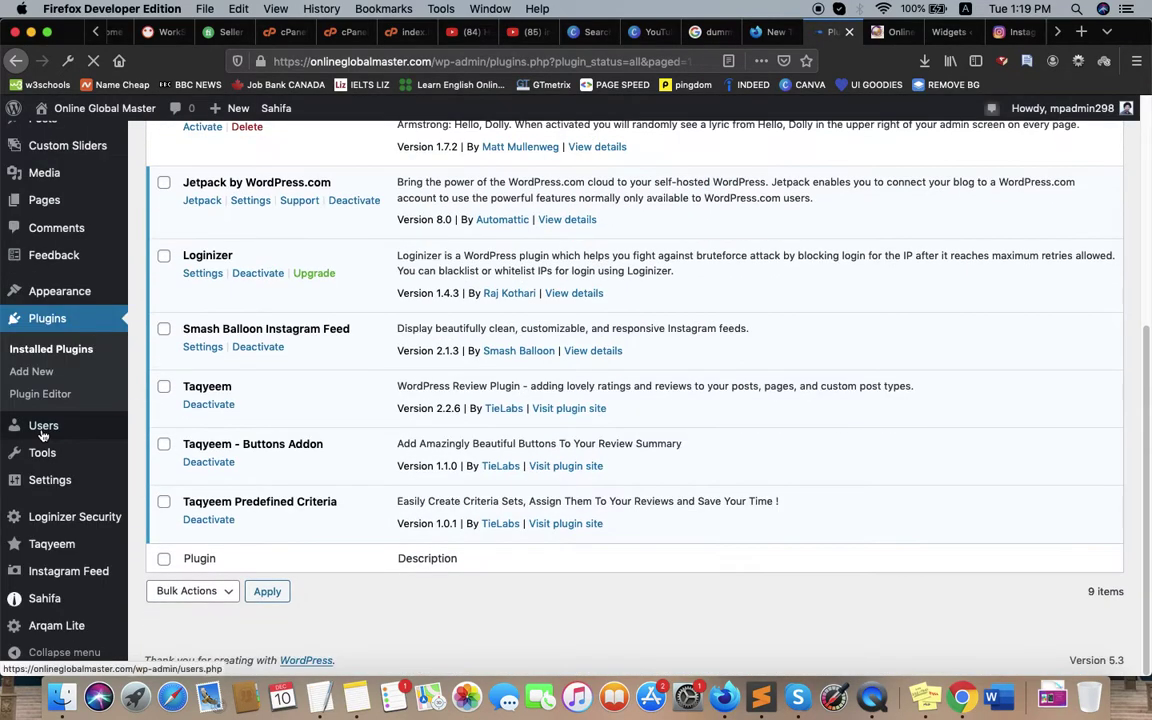
{"action": "left_click", "coordinate": [90, 575]}
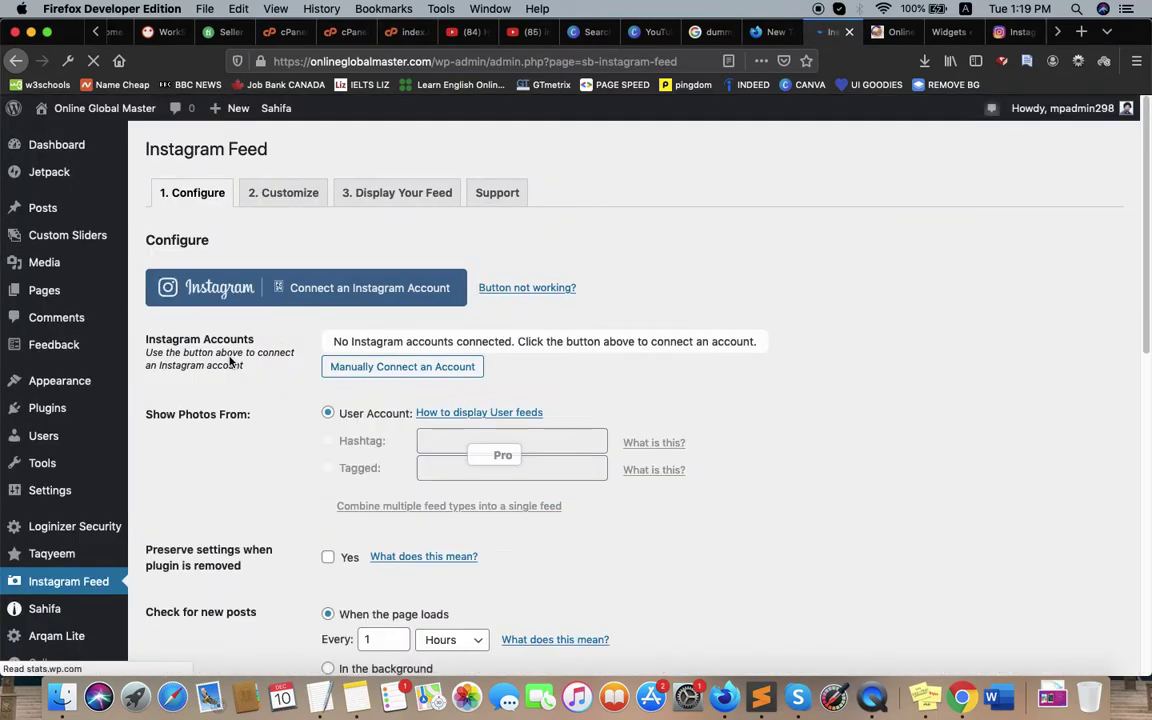
{"action": "scroll", "coordinate": [311, 307], "scroll_direction": "down", "scroll_amount": 10}
{"action": "scroll", "coordinate": [260, 330], "scroll_direction": "up", "scroll_amount": 10}
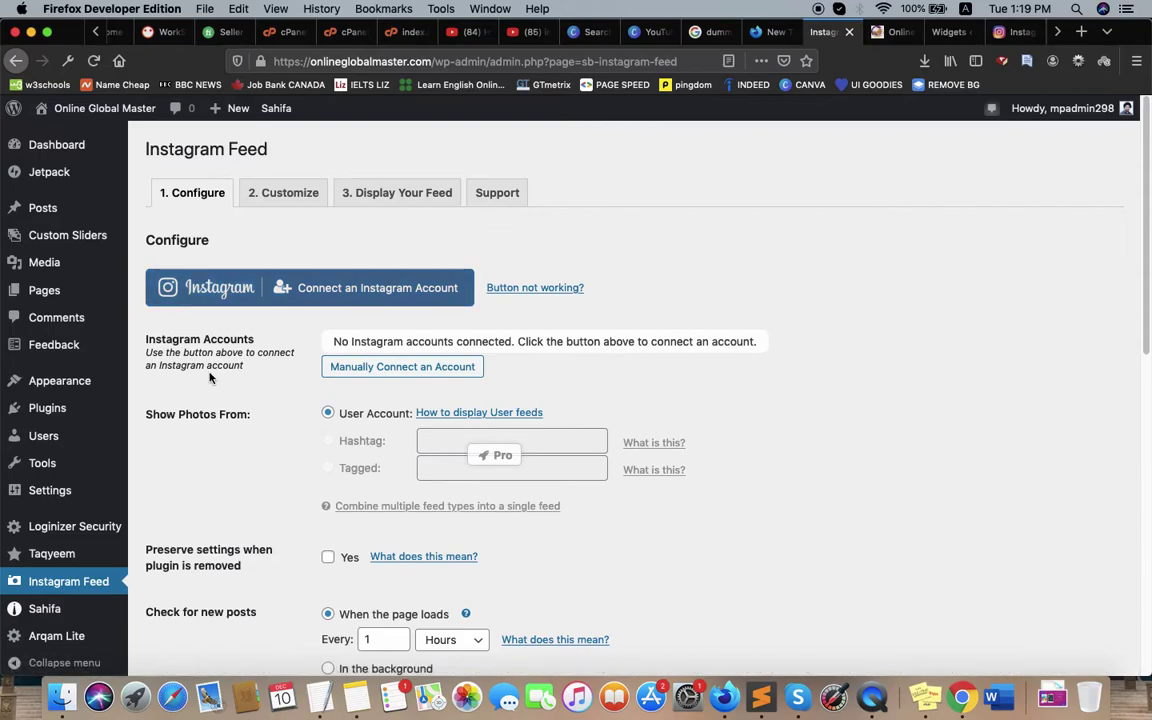
{"action": "scroll", "coordinate": [209, 362], "scroll_direction": "down", "scroll_amount": 3}
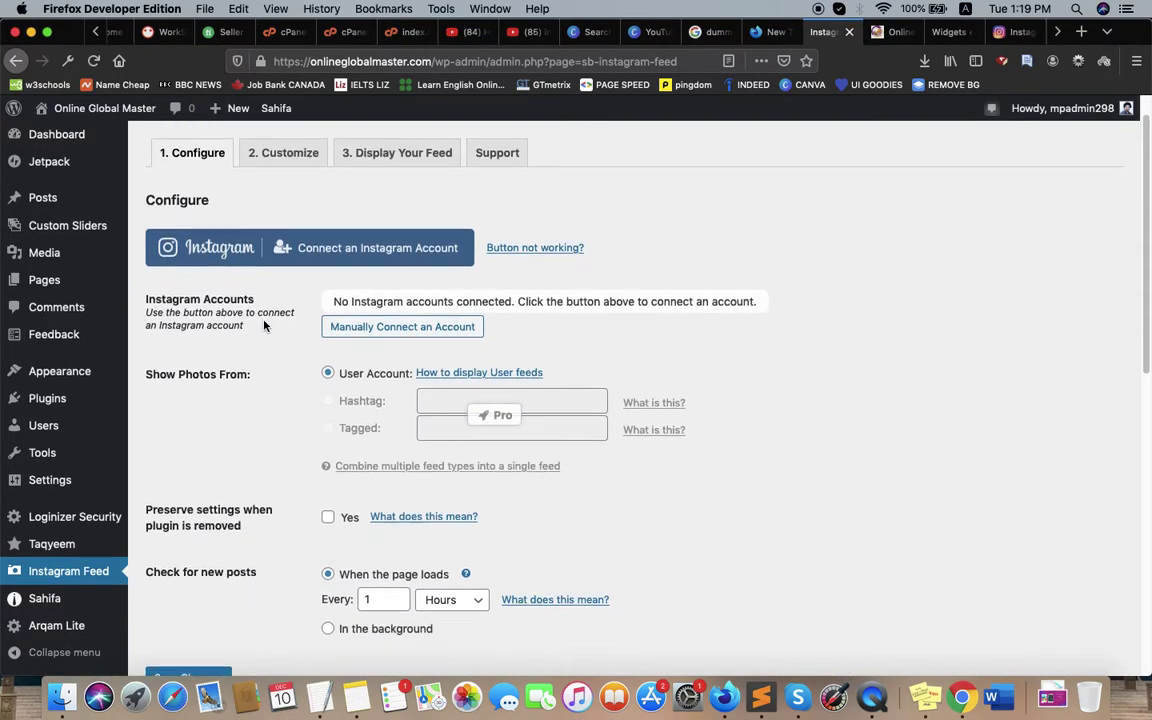
{"action": "scroll", "coordinate": [277, 320], "scroll_direction": "down", "scroll_amount": 10}
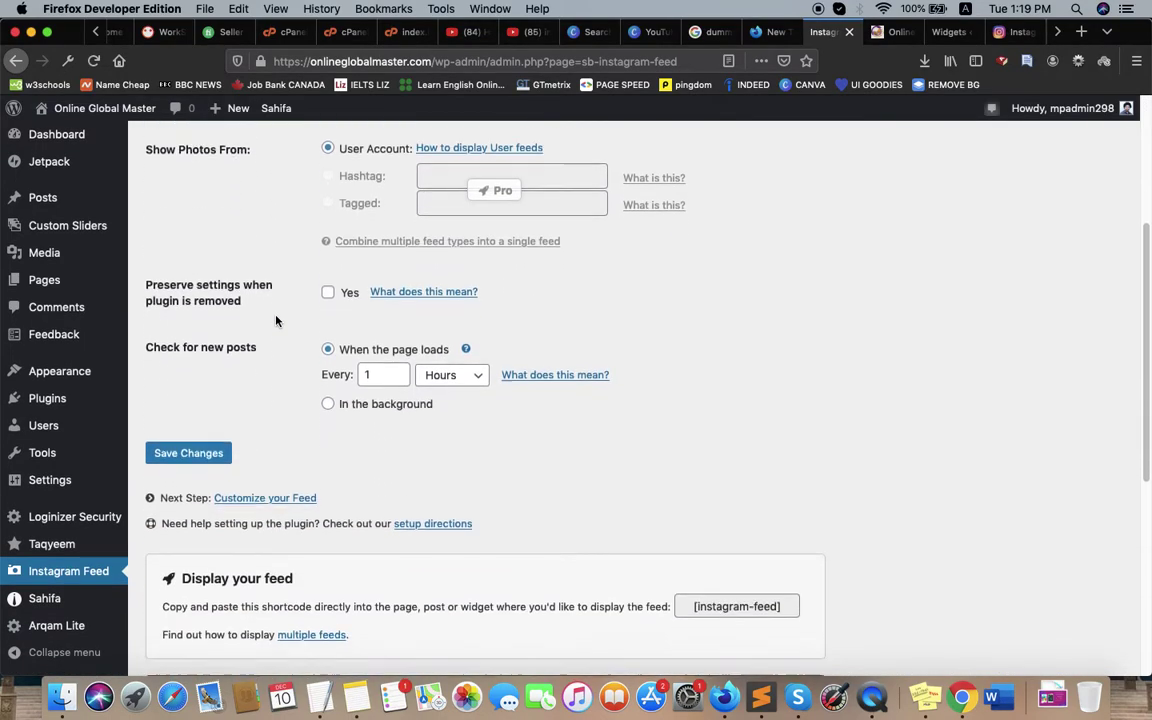
{"action": "scroll", "coordinate": [277, 321], "scroll_direction": "up", "scroll_amount": 12}
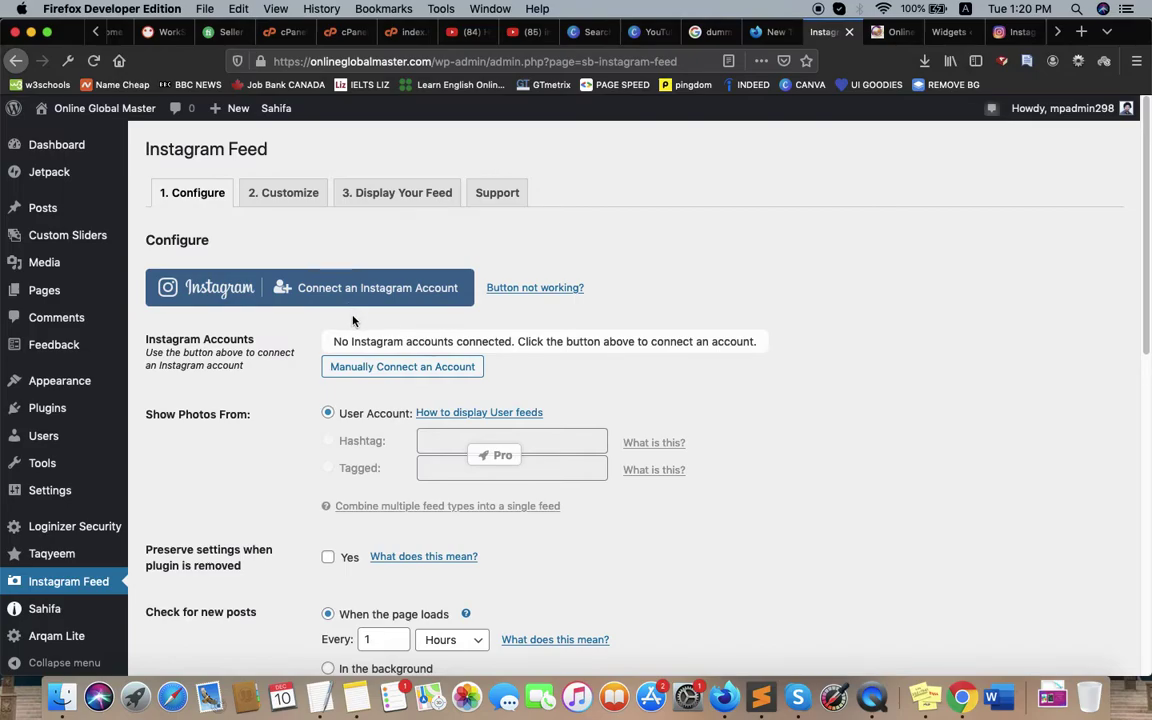
Start connecting an Instagram account to the plugin, using the Personal profile type.
{"action": "left_click", "coordinate": [322, 282]}
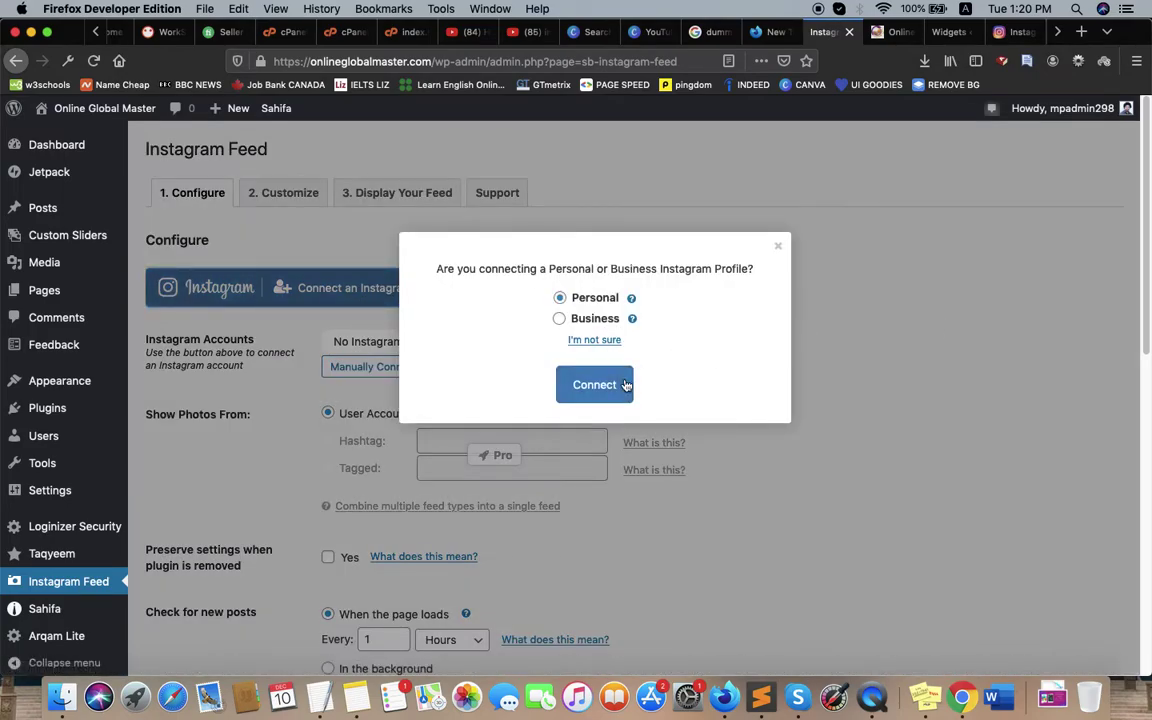
{"action": "left_click", "coordinate": [580, 320]}
{"action": "left_click", "coordinate": [577, 299]}
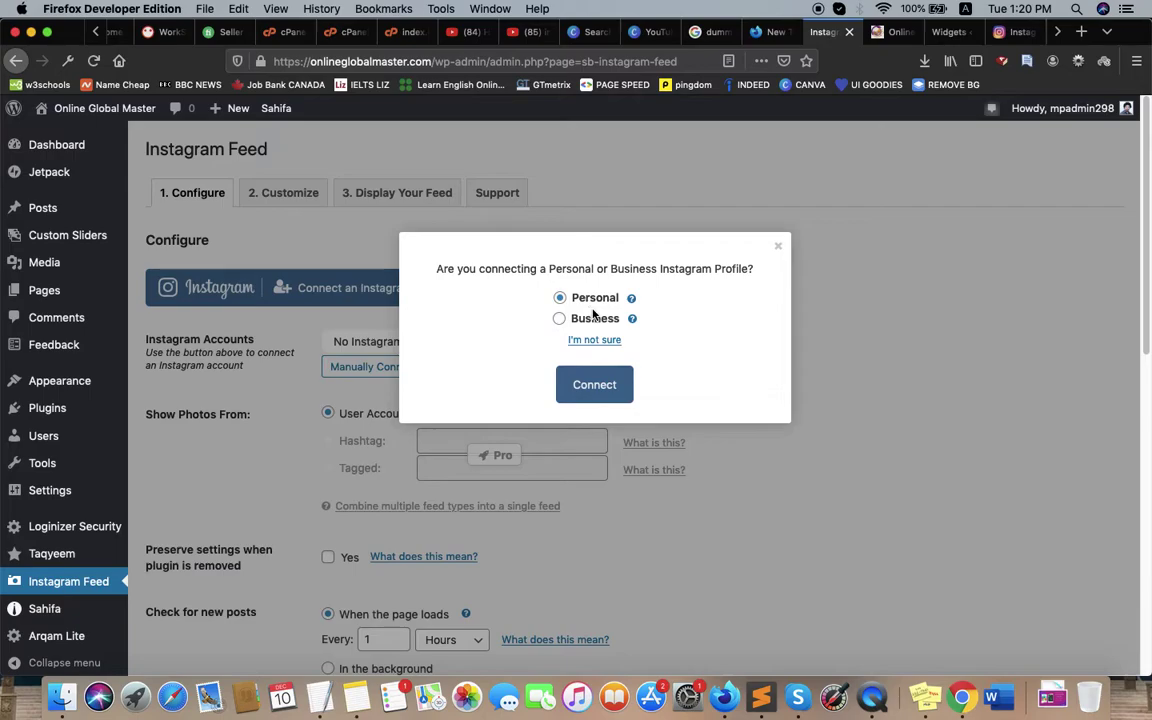
{"action": "left_click", "coordinate": [604, 396]}
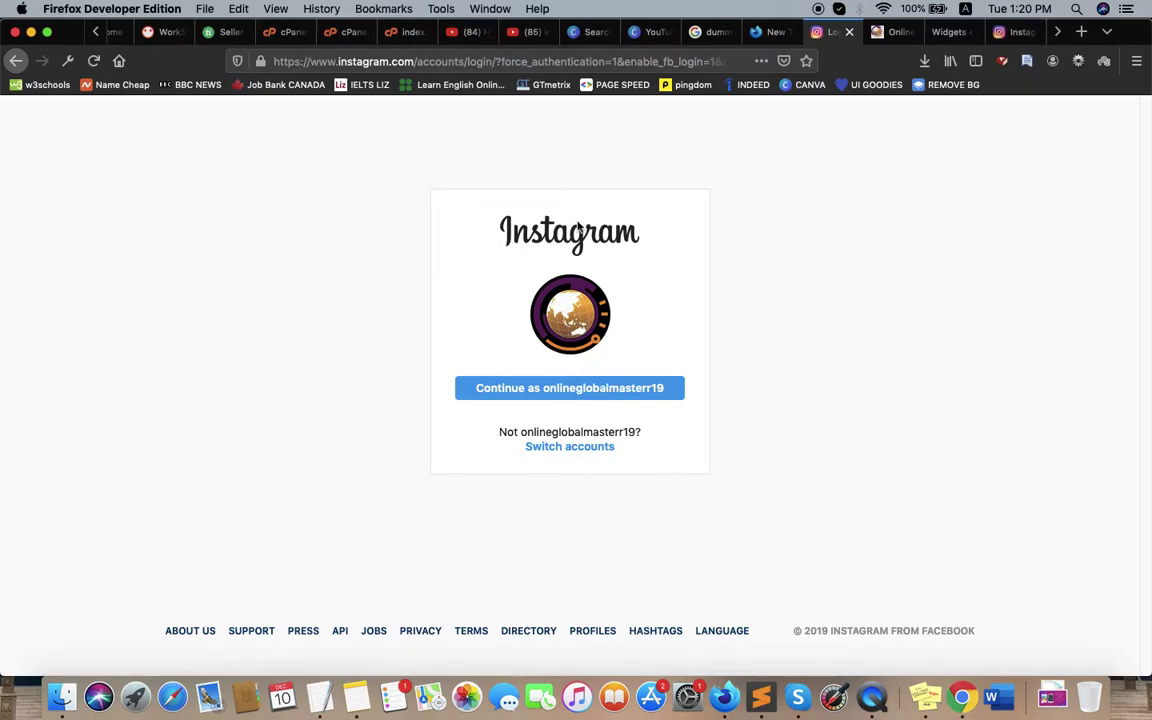
Switch to a different Instagram account and log in with its e-mail address and account password.
{"action": "left_click", "coordinate": [576, 450]}
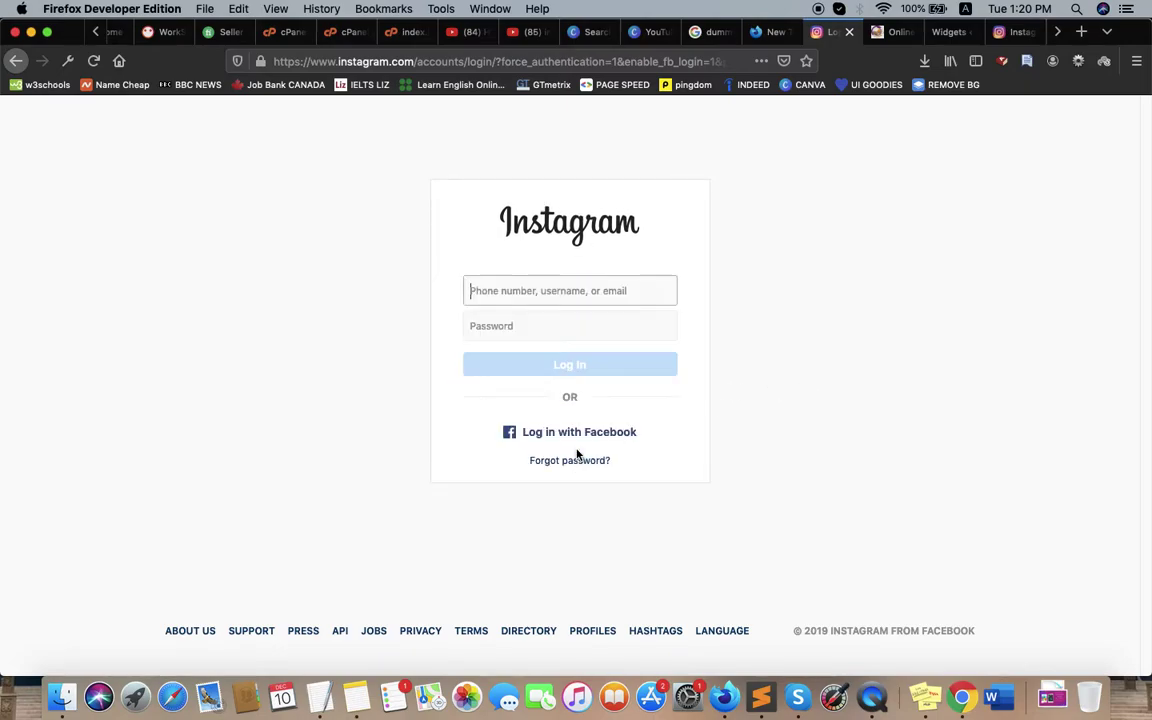
{"action": "left_click", "coordinate": [542, 290]}
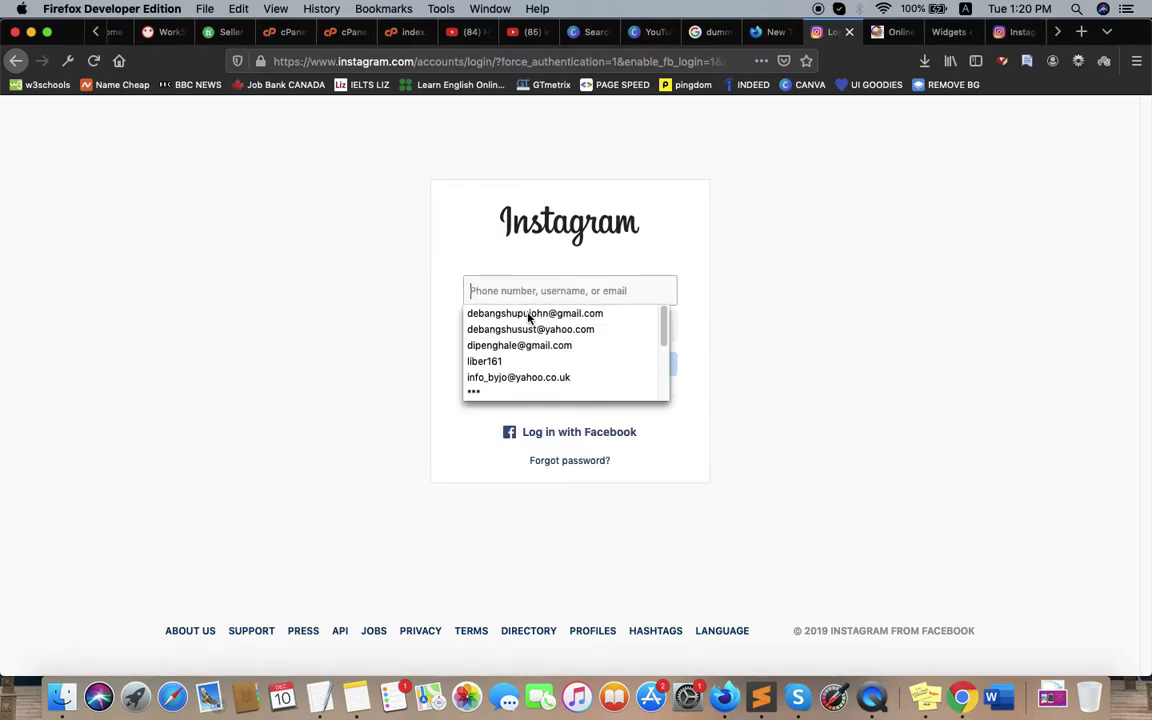
{"action": "left_click", "coordinate": [529, 313]}
{"action": "left_click", "coordinate": [514, 323]}
{"action": "type", "text": "••"}
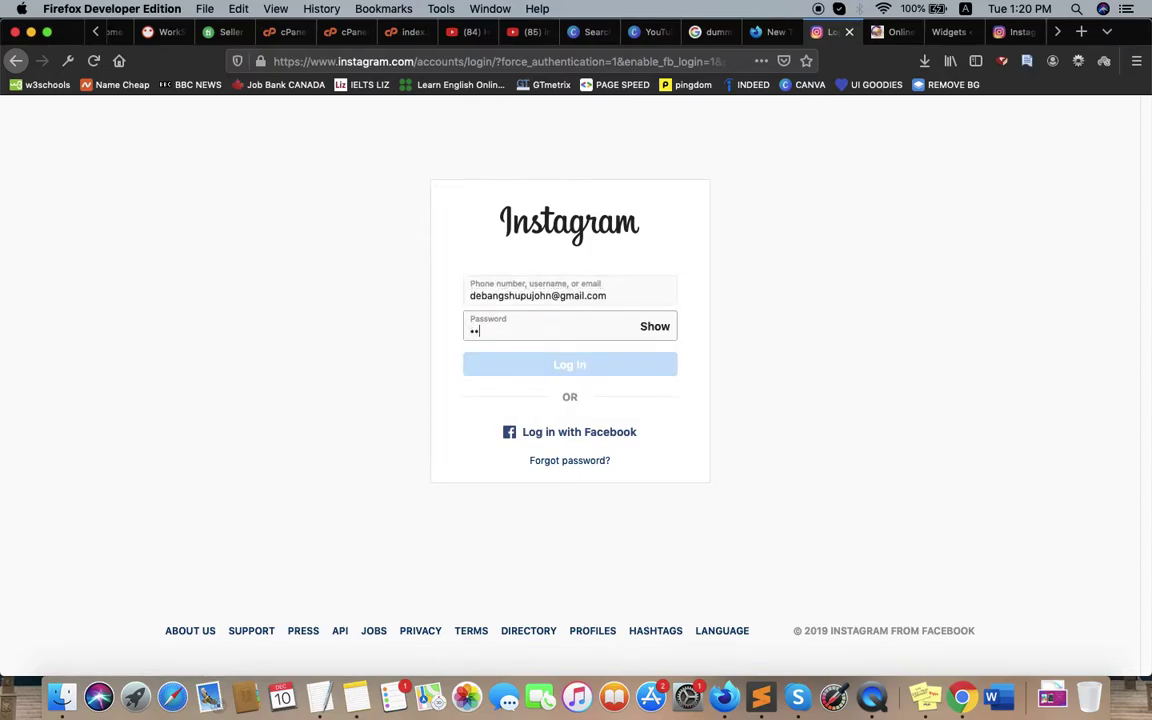
{"action": "type", "text": "••••"}
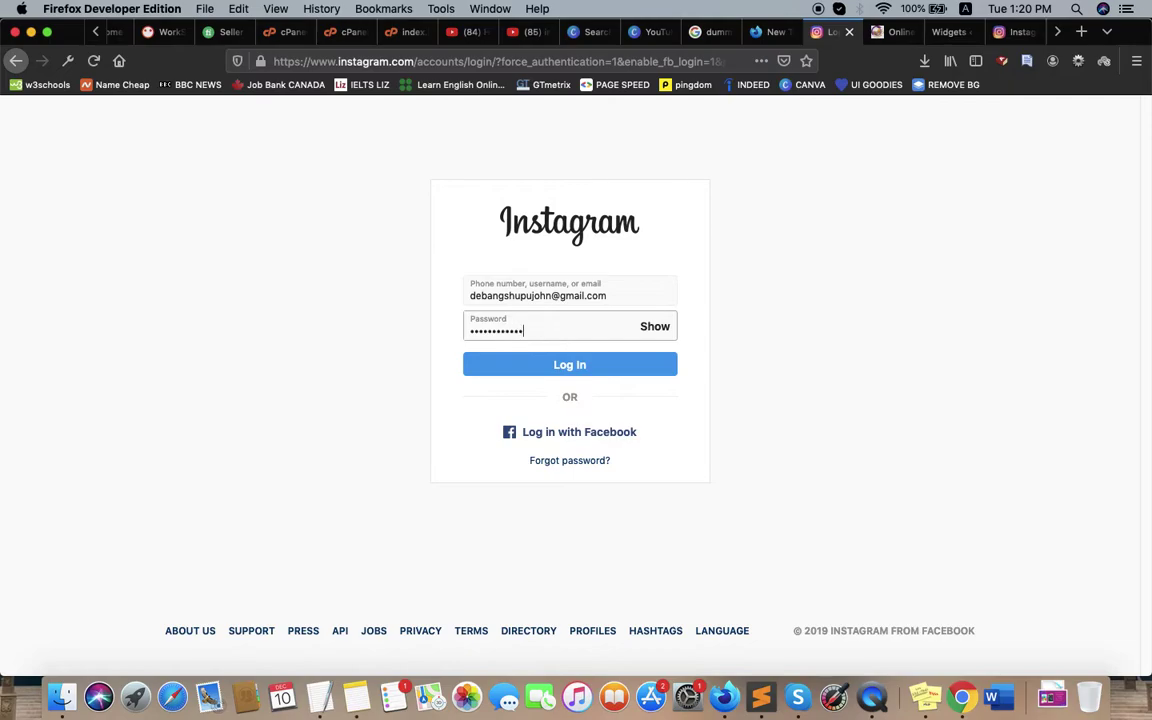
{"action": "type", "text": "•"}
{"action": "key", "text": "Return"}
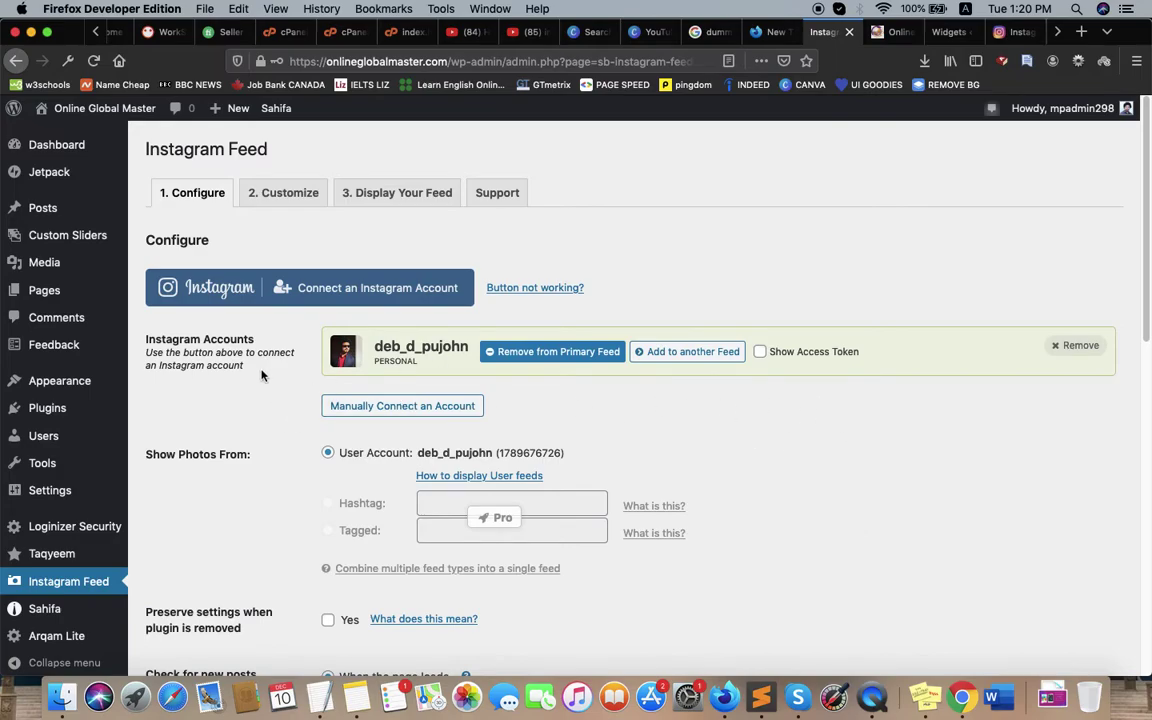
Dismiss the login notification and save the Instagram Feed configuration with the connected account.
{"action": "scroll", "coordinate": [262, 378], "scroll_direction": "down", "scroll_amount": 1}
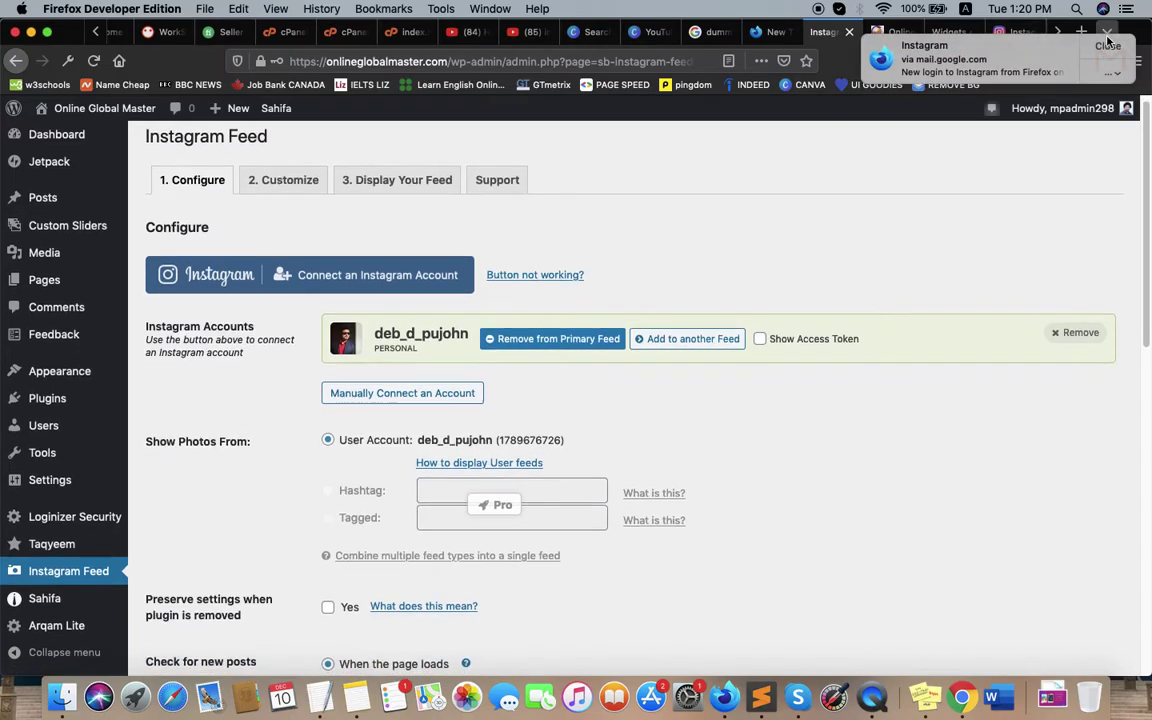
{"action": "left_click", "coordinate": [1108, 47]}
{"action": "scroll", "coordinate": [220, 310], "scroll_direction": "down", "scroll_amount": 5}
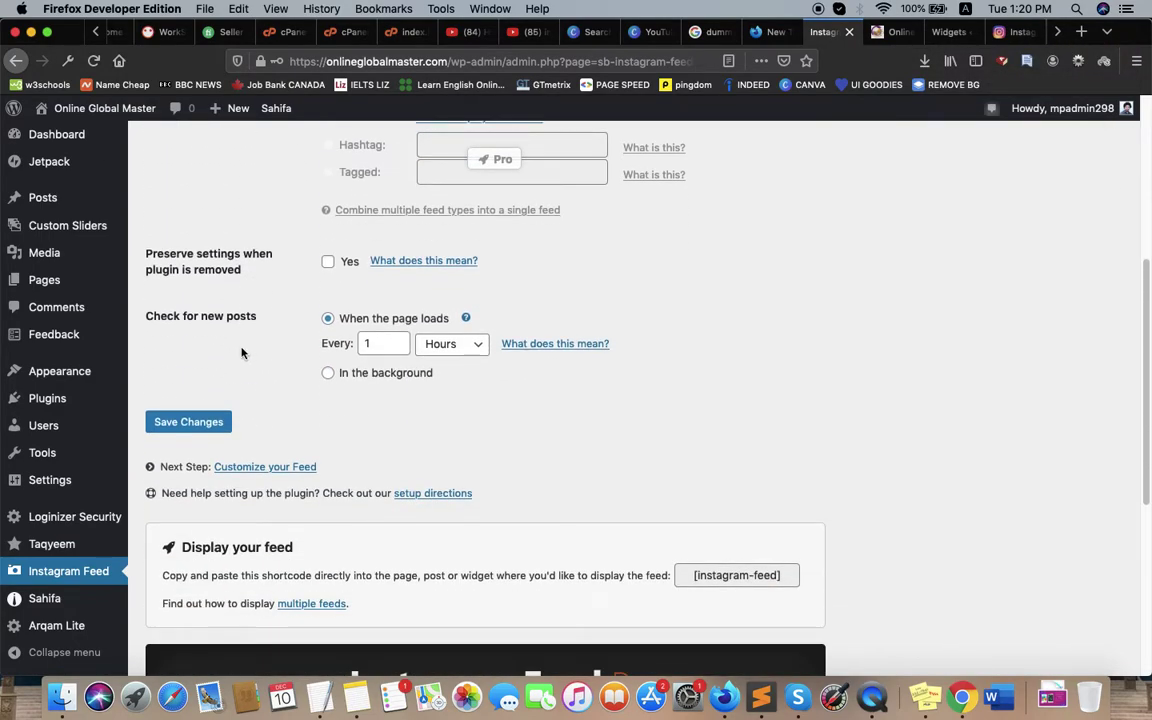
{"action": "left_click", "coordinate": [184, 423]}
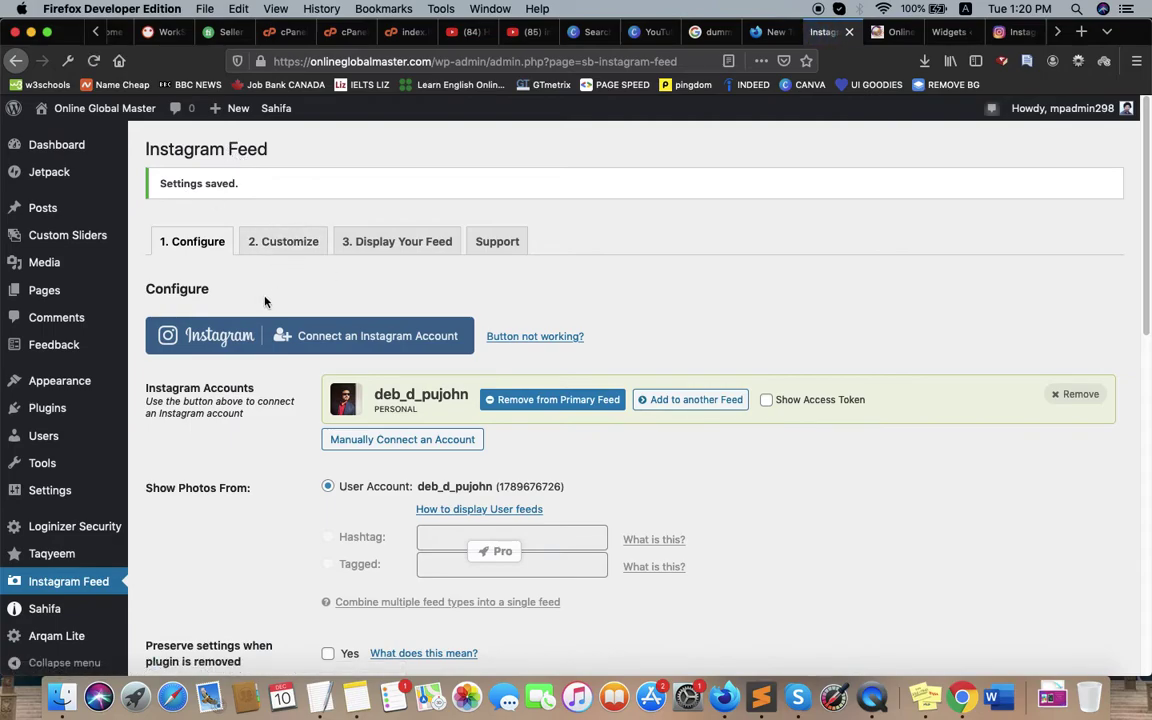
Review the Customize settings of the Instagram feed, including its general and layout options.
{"action": "left_click", "coordinate": [288, 244]}
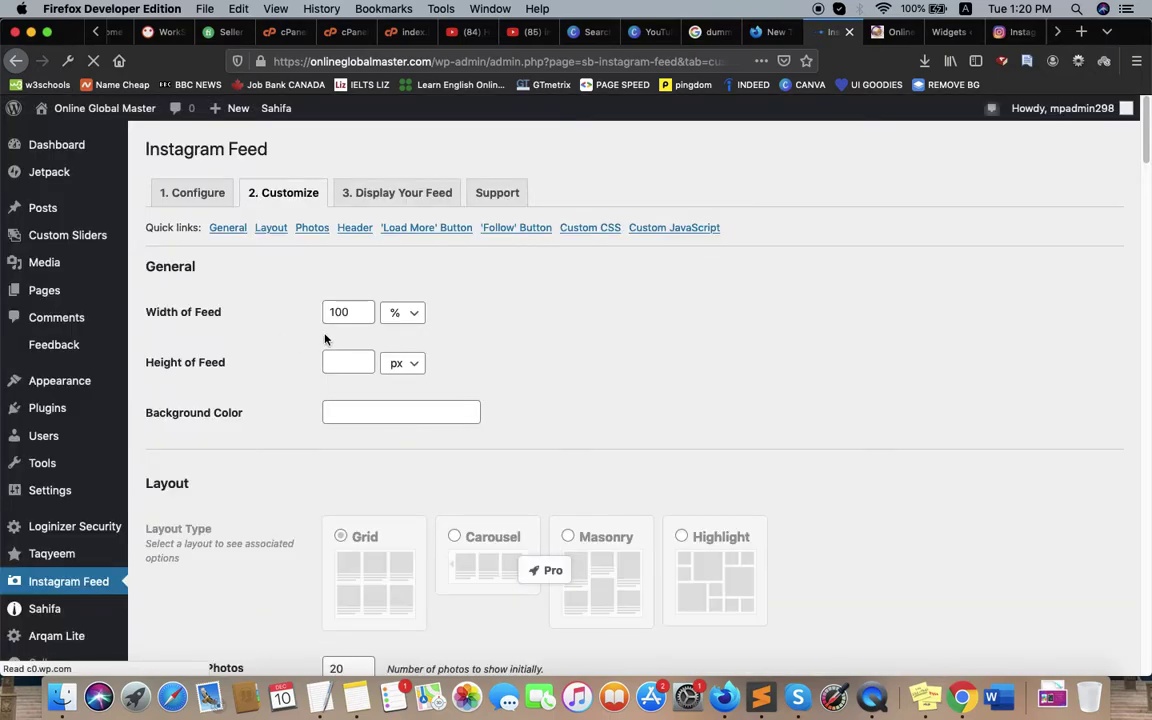
{"action": "scroll", "coordinate": [264, 349], "scroll_direction": "down", "scroll_amount": 1}
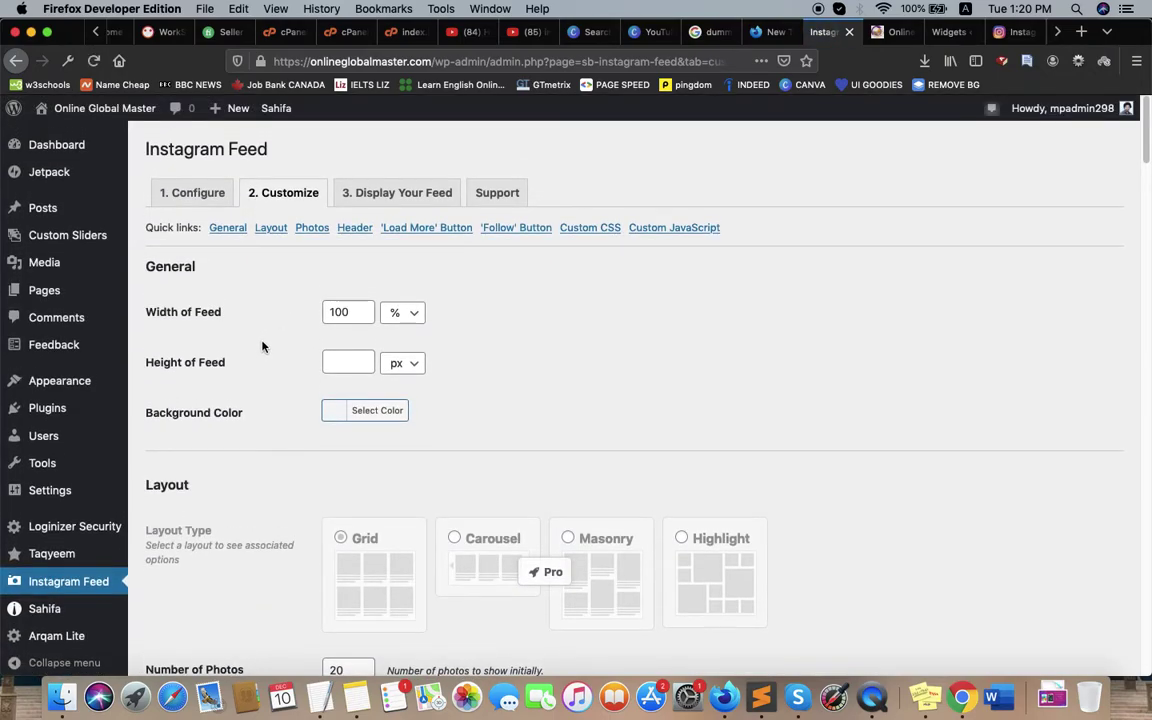
{"action": "scroll", "coordinate": [264, 345], "scroll_direction": "down", "scroll_amount": 10}
{"action": "scroll", "coordinate": [267, 341], "scroll_direction": "up", "scroll_amount": 15}
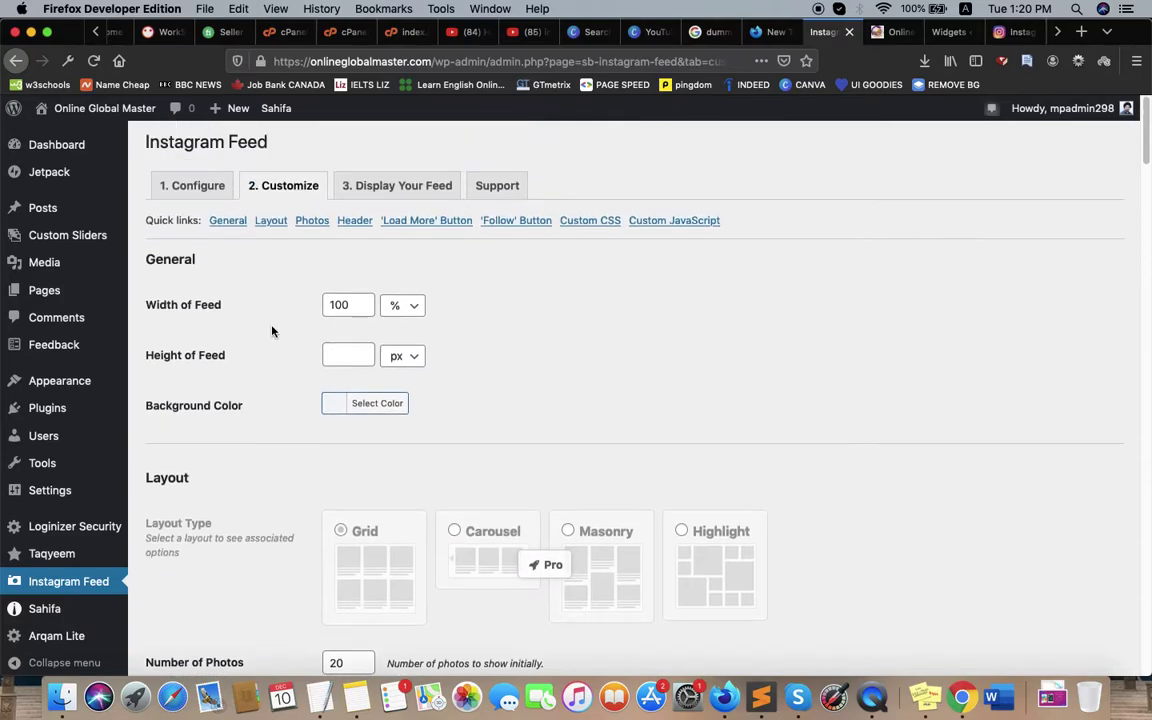
Copy the [instagram-feed] shortcode from the plugin's Display Your Feed settings.
{"action": "left_click", "coordinate": [383, 196]}
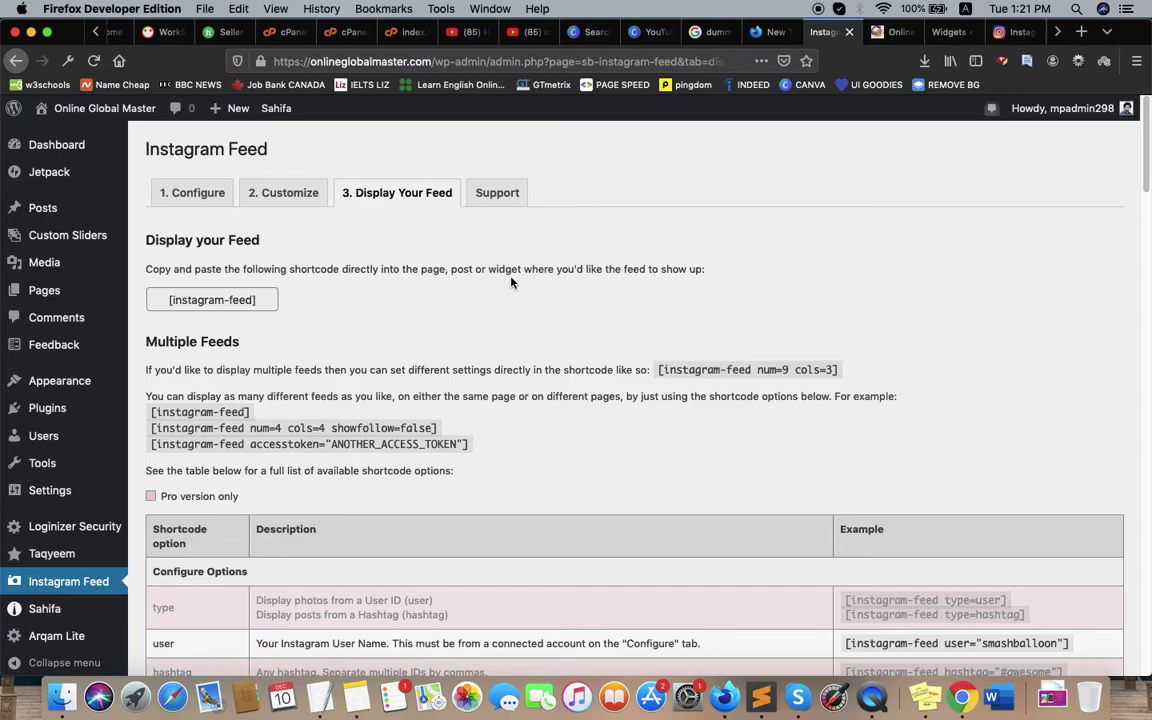
{"action": "left_click", "coordinate": [210, 300]}
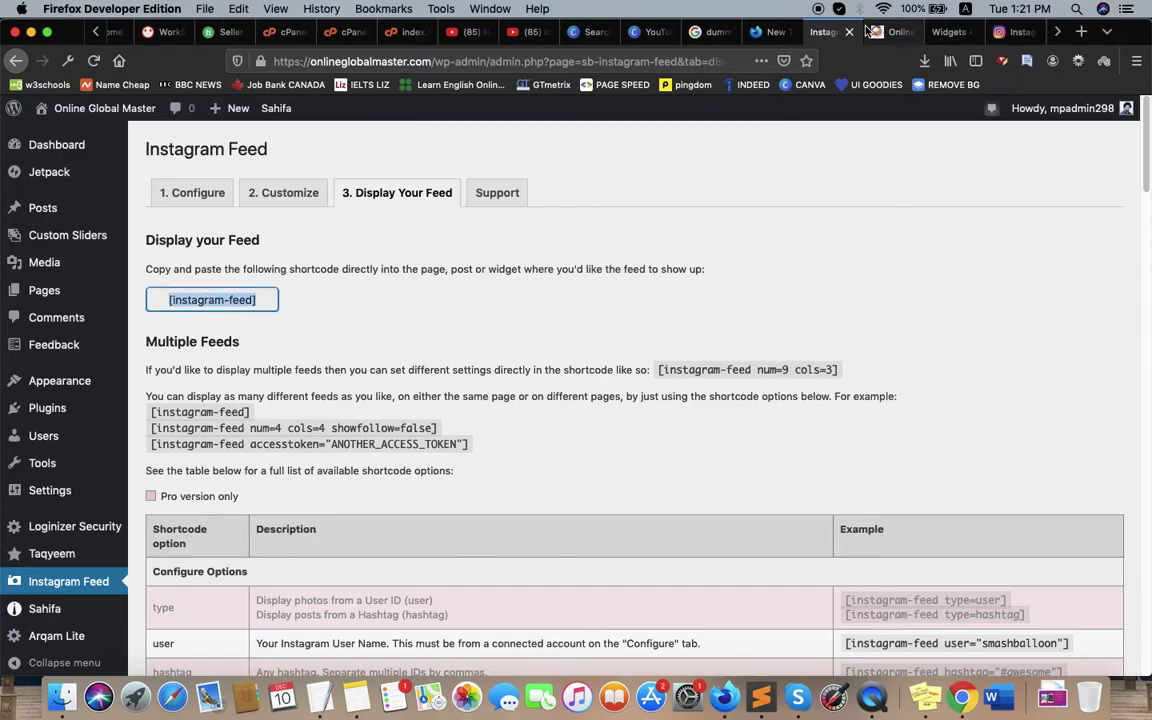
On the WordPress Widgets page, add a Text widget to the Second Footer Widget Area.
{"action": "left_click", "coordinate": [943, 33]}
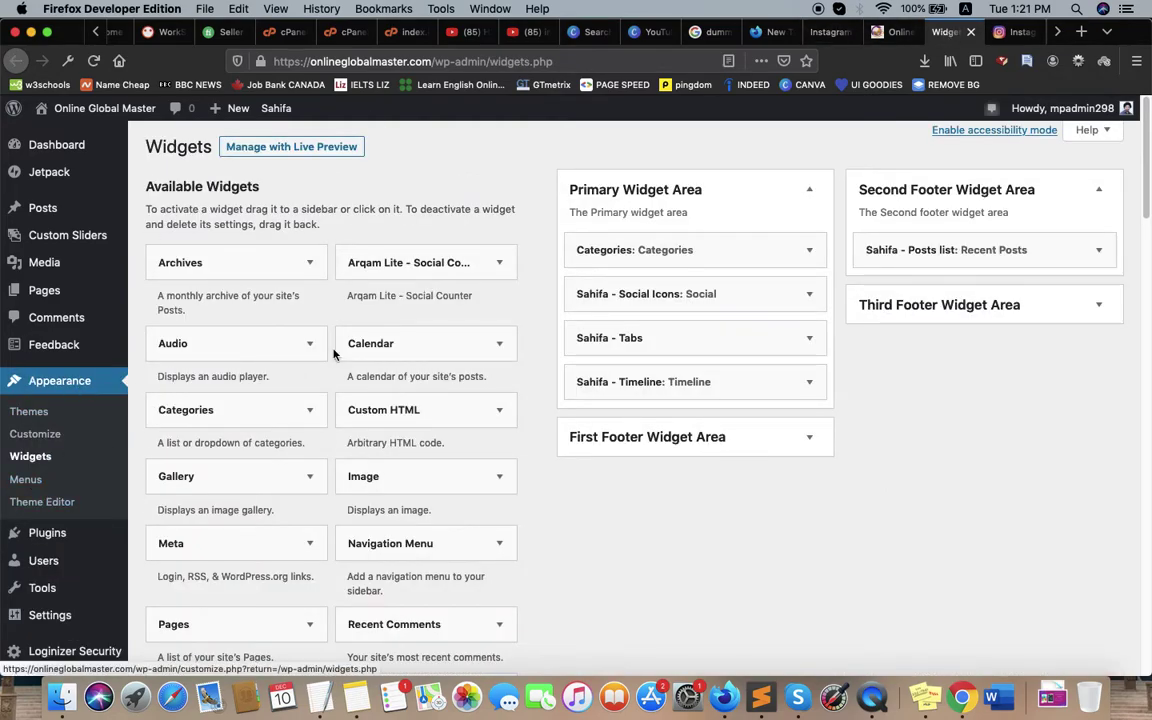
{"action": "scroll", "coordinate": [334, 352], "scroll_direction": "down", "scroll_amount": 10}
{"action": "scroll", "coordinate": [349, 354], "scroll_direction": "down", "scroll_amount": 15}
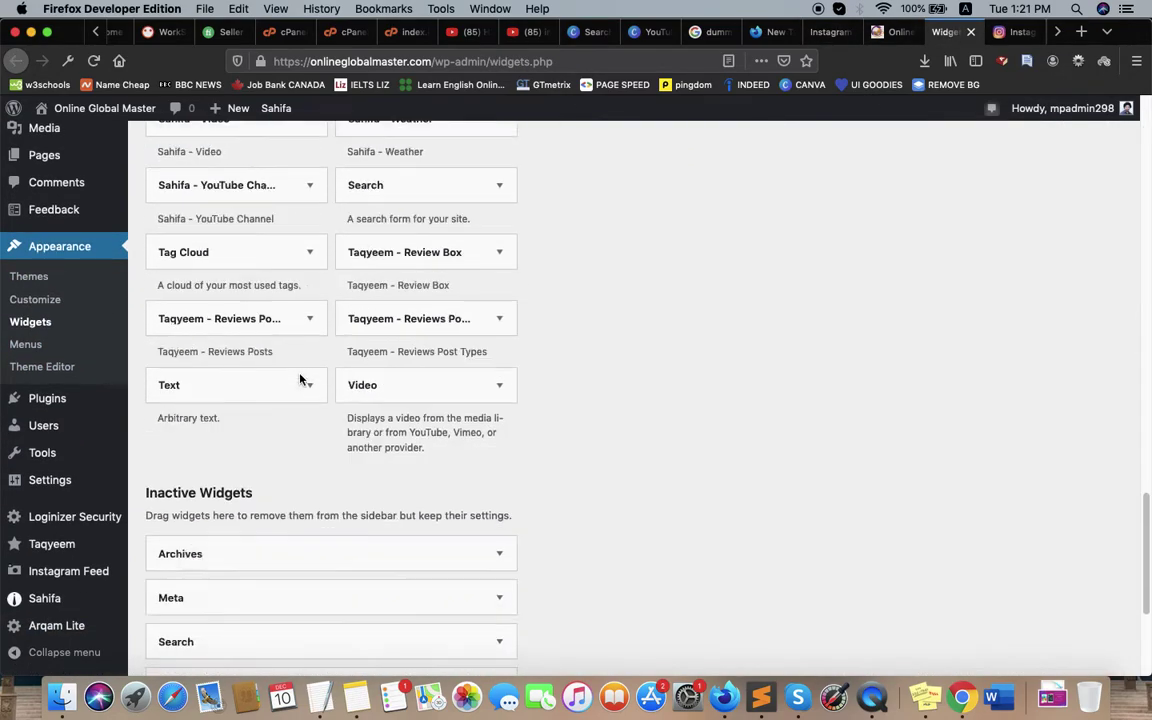
{"action": "scroll", "coordinate": [272, 276], "scroll_direction": "up", "scroll_amount": 3}
{"action": "left_click", "coordinate": [300, 280]}
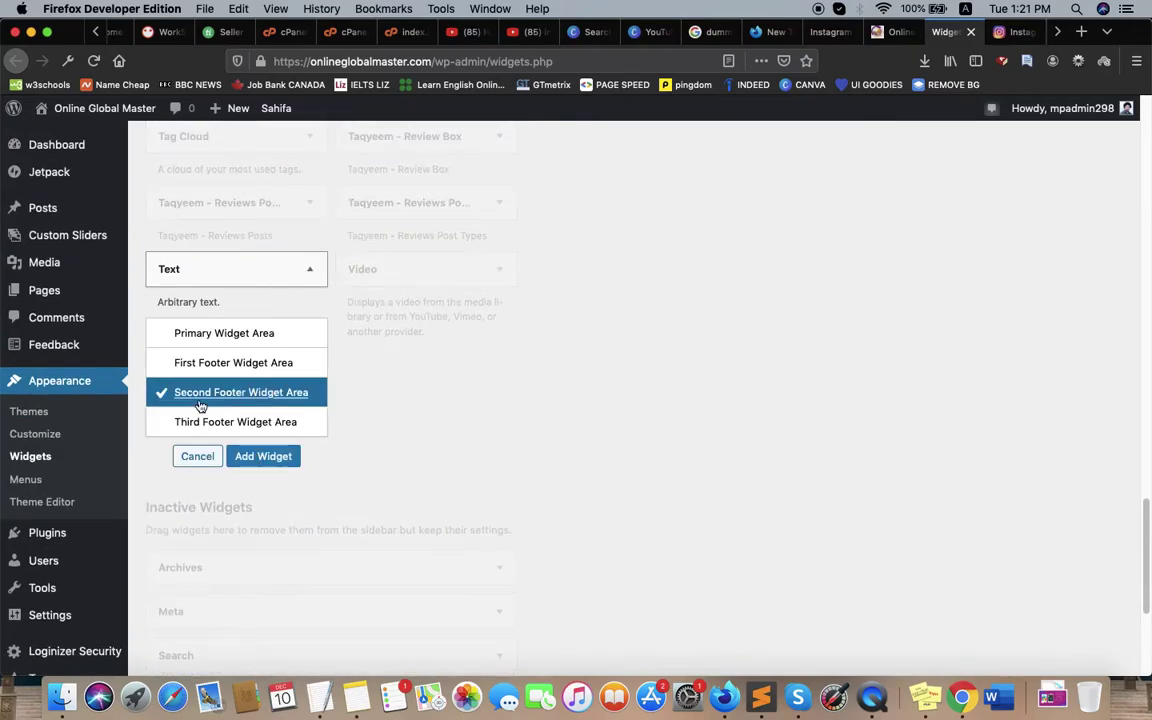
{"action": "left_click", "coordinate": [263, 456]}
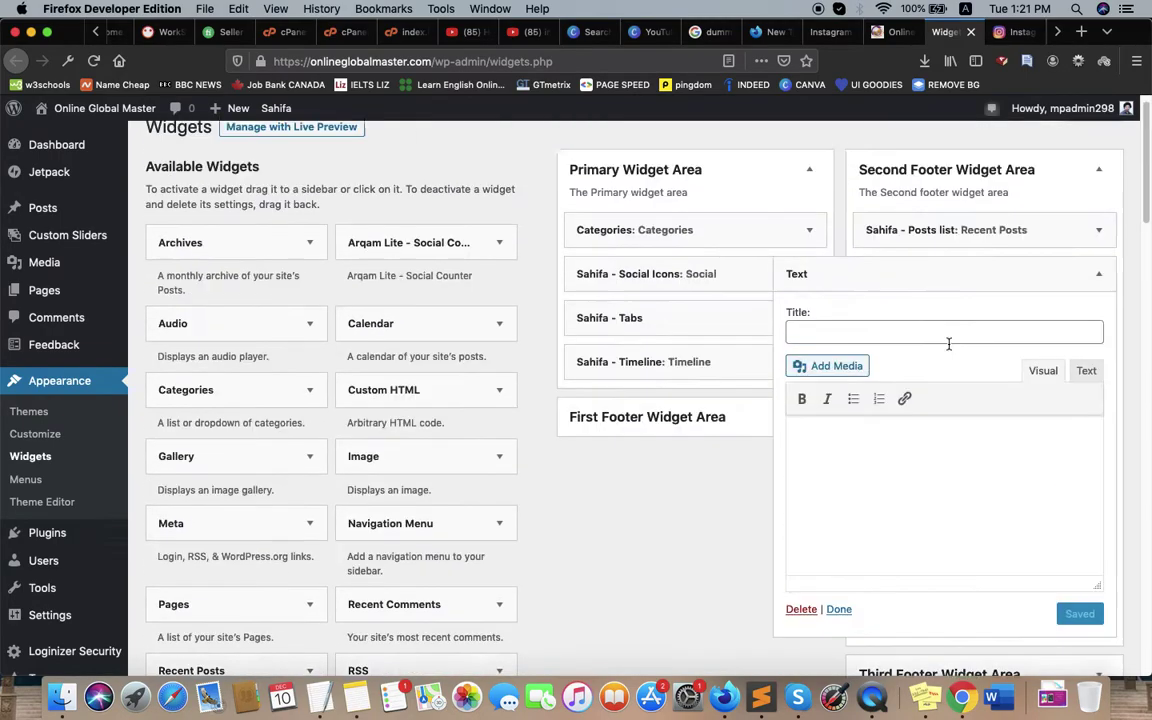
Title the footer Text widget "Instagram Feeds", paste the [instagram-feed] shortcode as its content, and save the widget.
{"action": "left_click", "coordinate": [848, 353]}
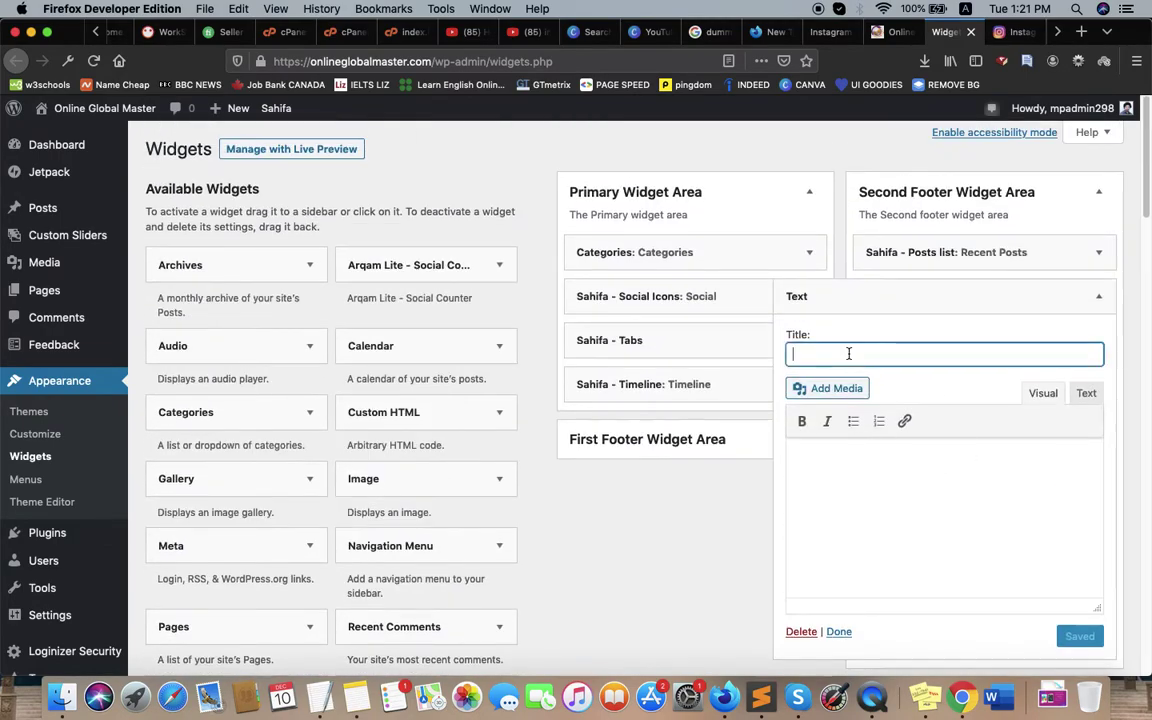
{"action": "type", "text": "Instagram Fee"}
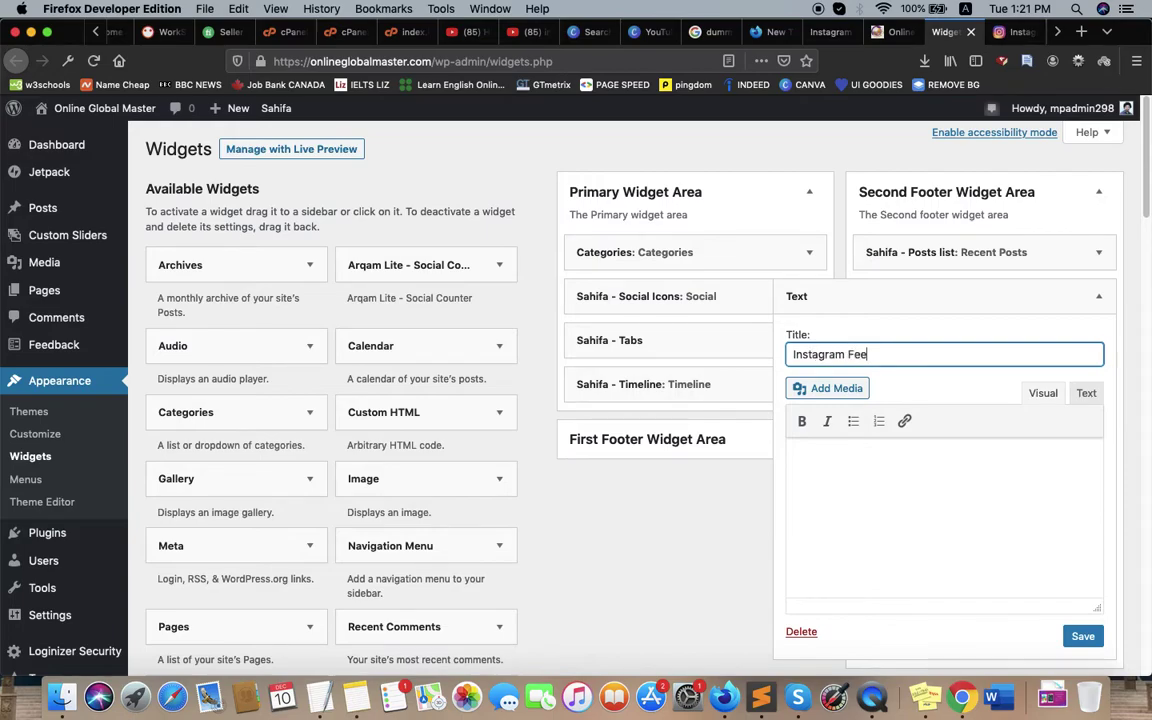
{"action": "key", "text": "Tab"}
{"action": "key", "text": "Tab"}
{"action": "key", "text": "Tab"}
{"action": "key", "text": "Tab"}
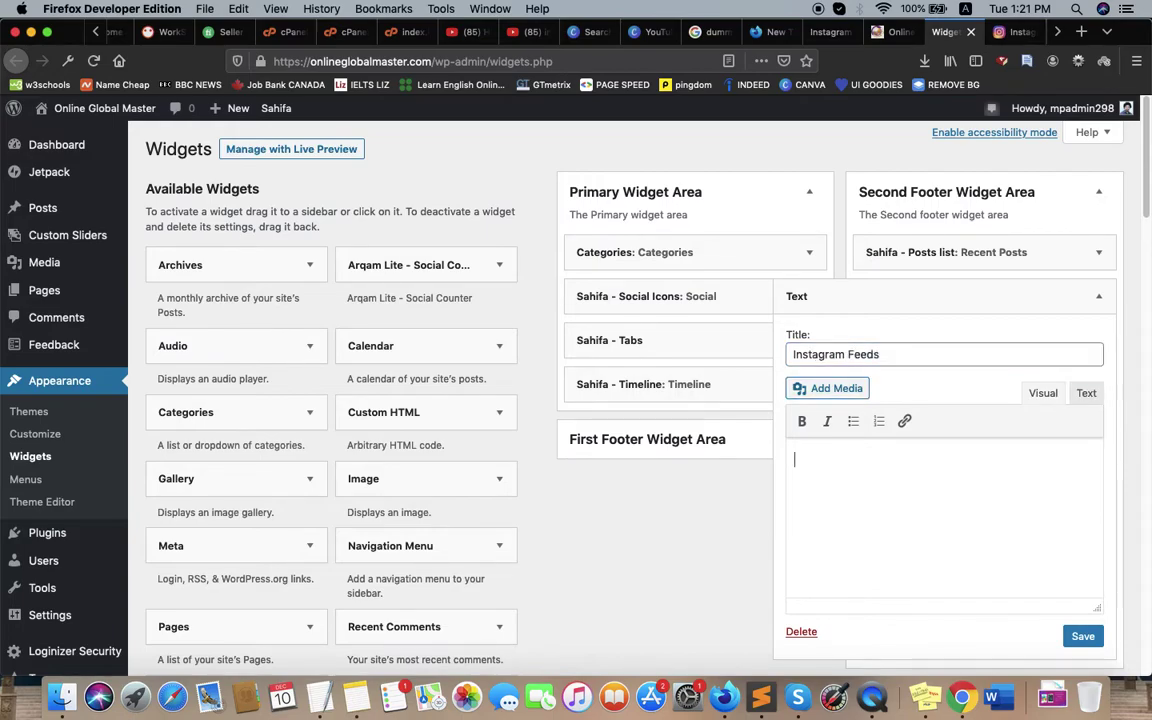
{"action": "key", "text": "super+v"}
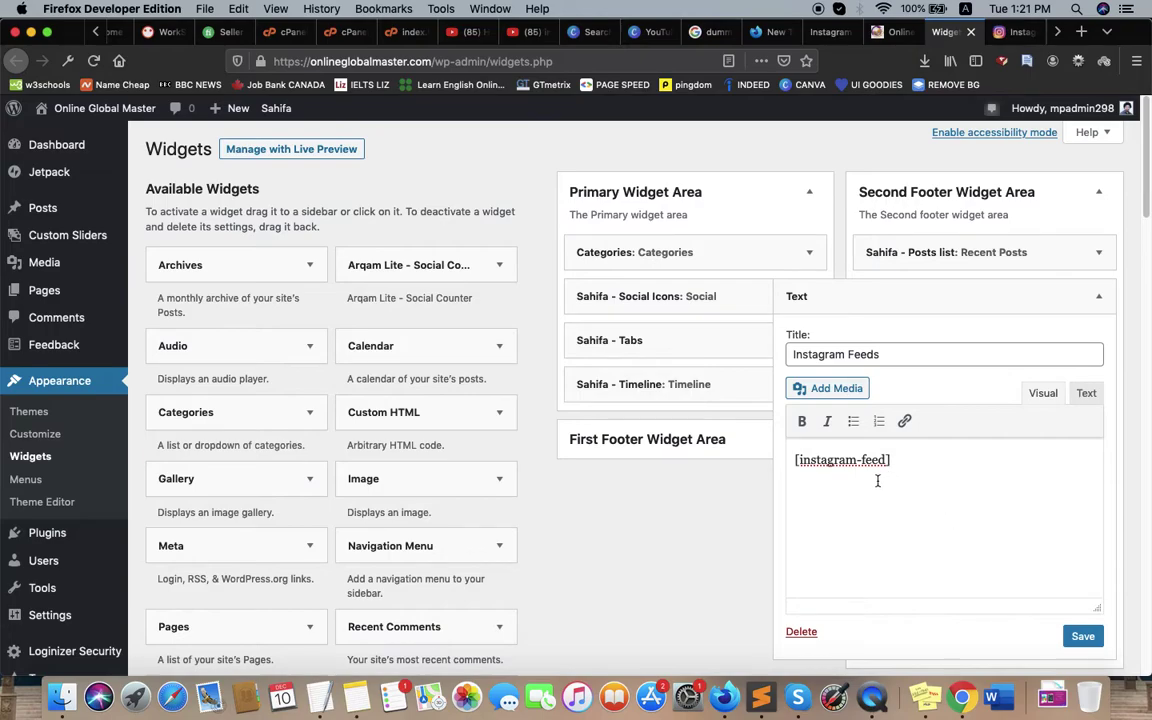
{"action": "scroll", "coordinate": [877, 478], "scroll_direction": "down", "scroll_amount": 1}
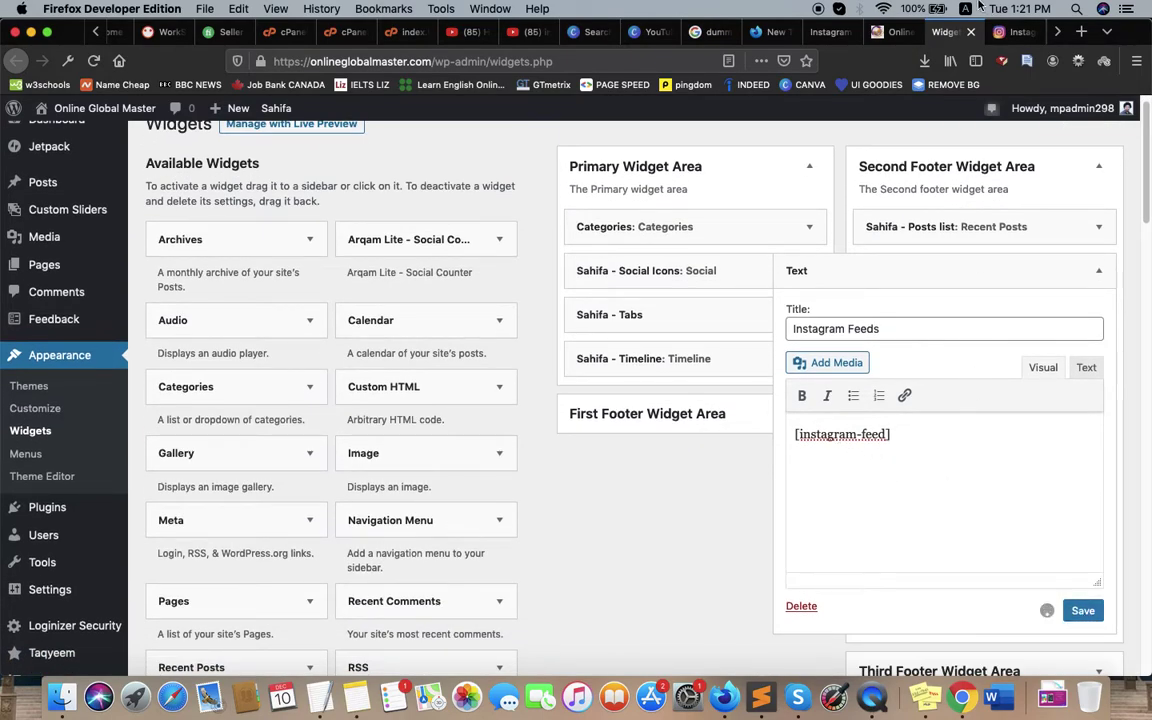
Reload the live site to view the footer's Instagram feed and compare it with the plugin's Customize settings.
{"action": "left_click", "coordinate": [885, 31]}
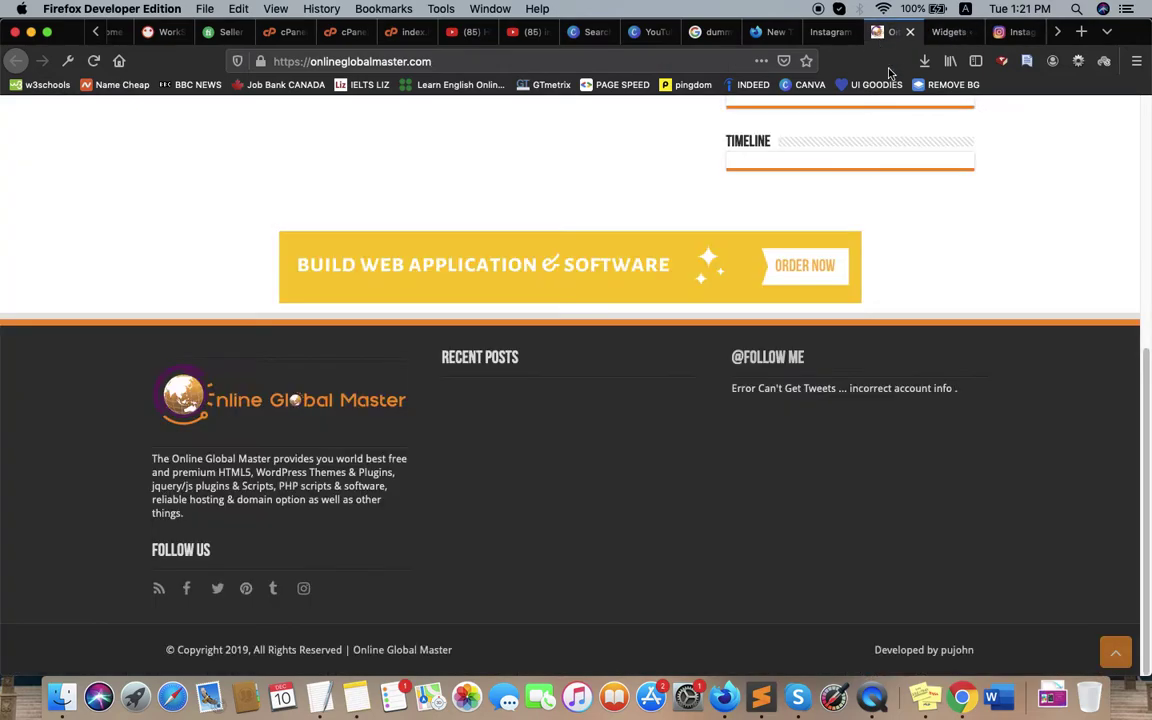
{"action": "left_click", "coordinate": [93, 61]}
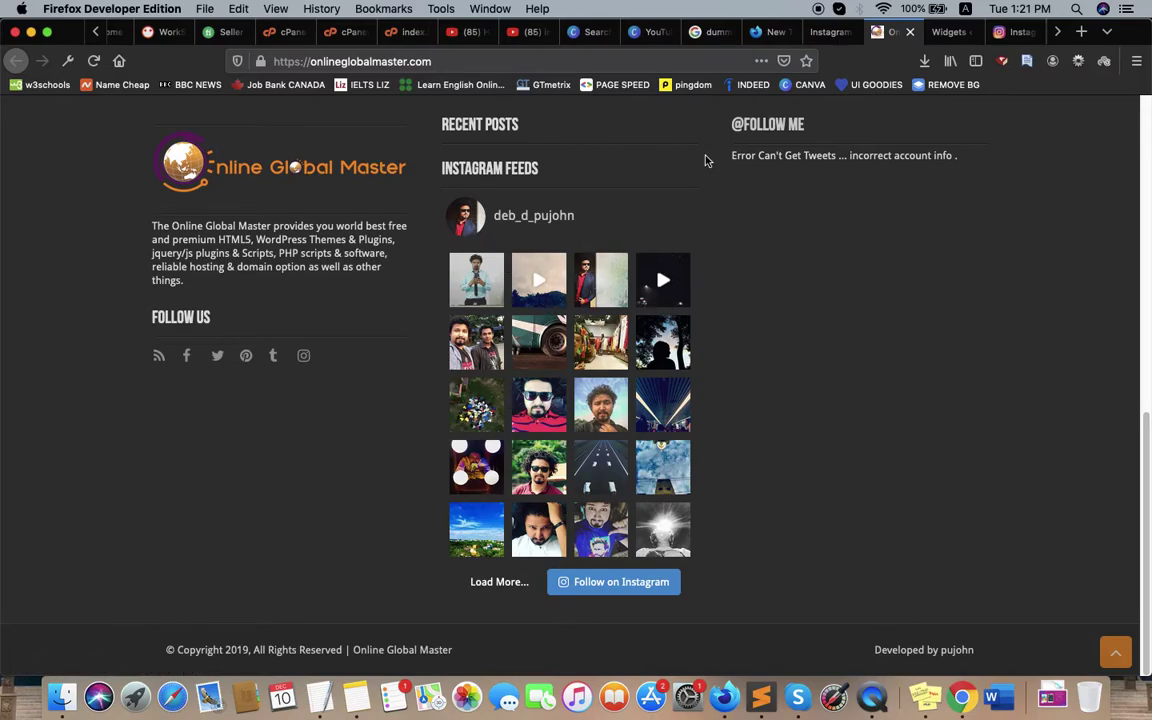
{"action": "left_click", "coordinate": [818, 31]}
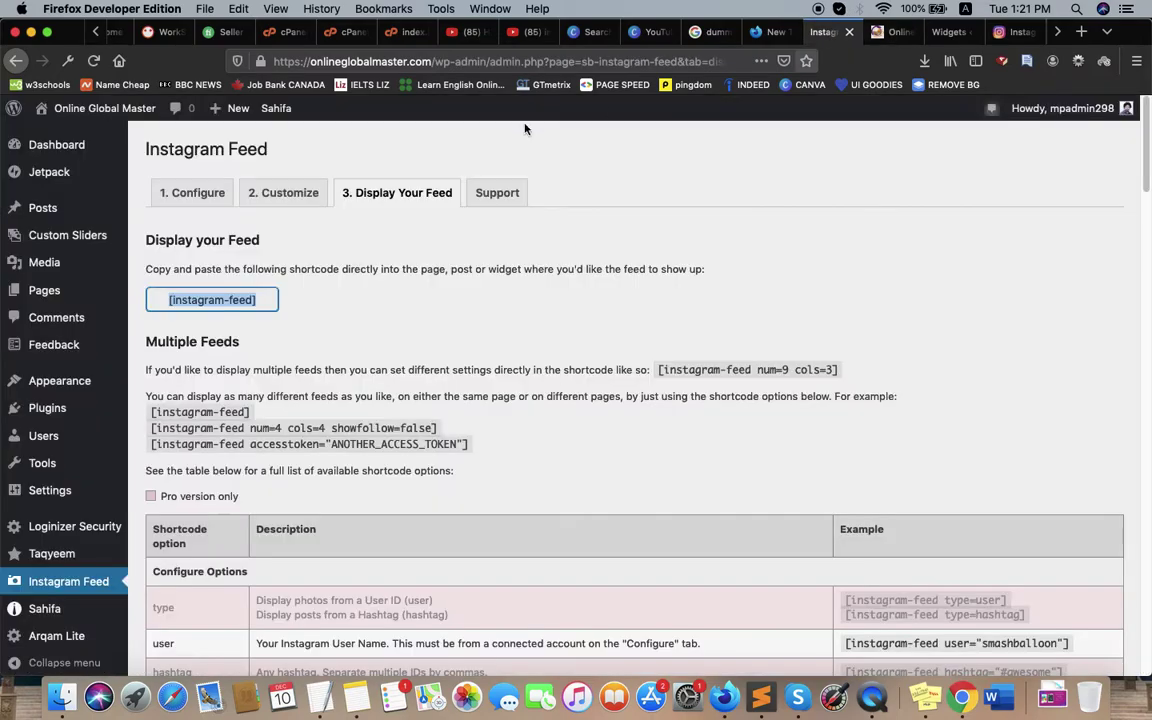
{"action": "left_click", "coordinate": [283, 193]}
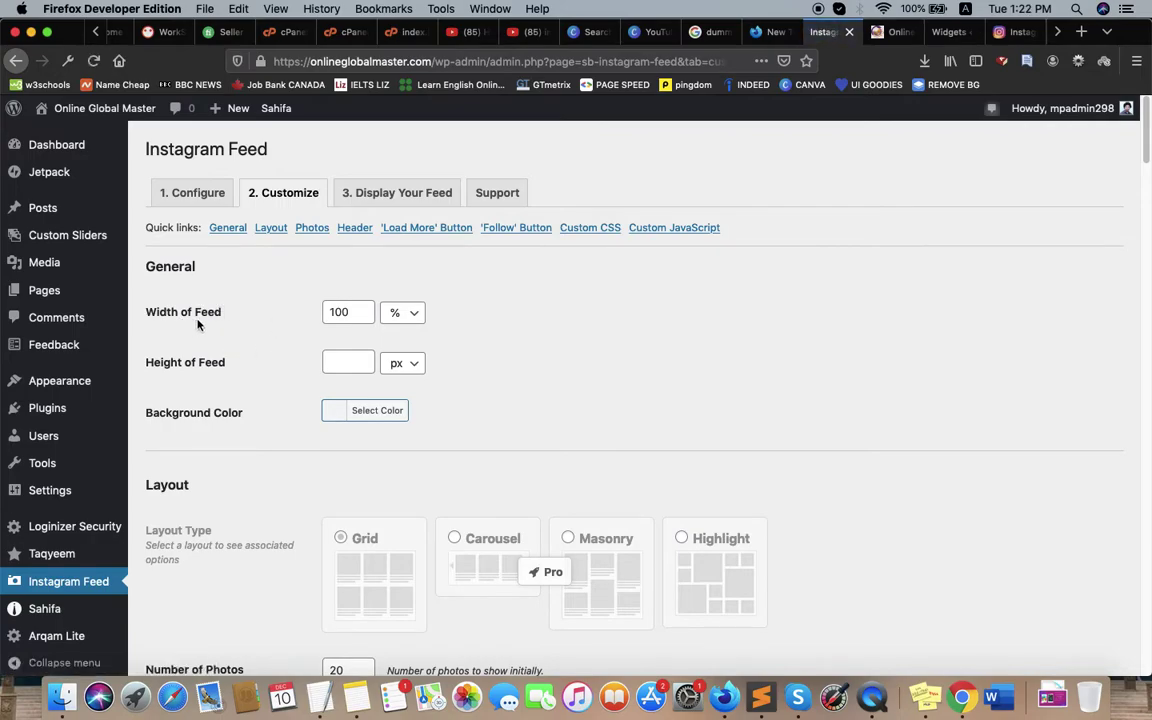
{"action": "left_click", "coordinate": [353, 313]}
{"action": "key", "text": "ctrl+Tab"}
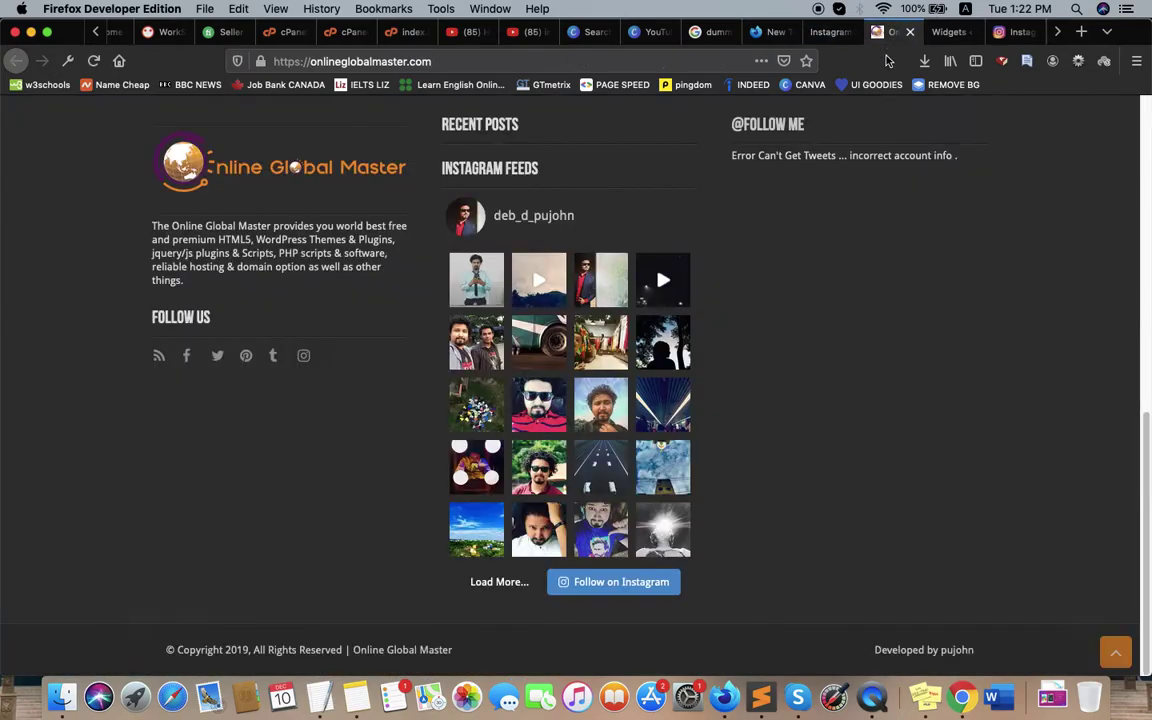
{"action": "left_click", "coordinate": [838, 33]}
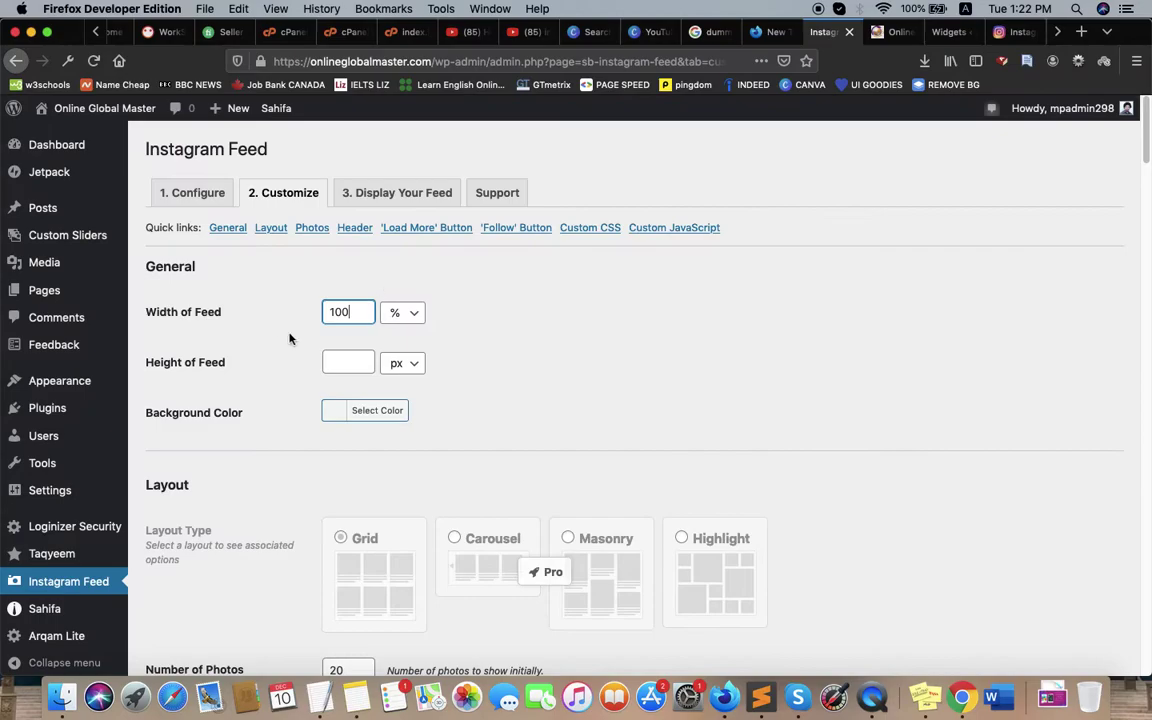
Set the feed's Number of Photos to 10, save the changes, and reload the live site.
{"action": "scroll", "coordinate": [278, 300], "scroll_direction": "down", "scroll_amount": 5}
{"action": "scroll", "coordinate": [288, 325], "scroll_direction": "down", "scroll_amount": 1}
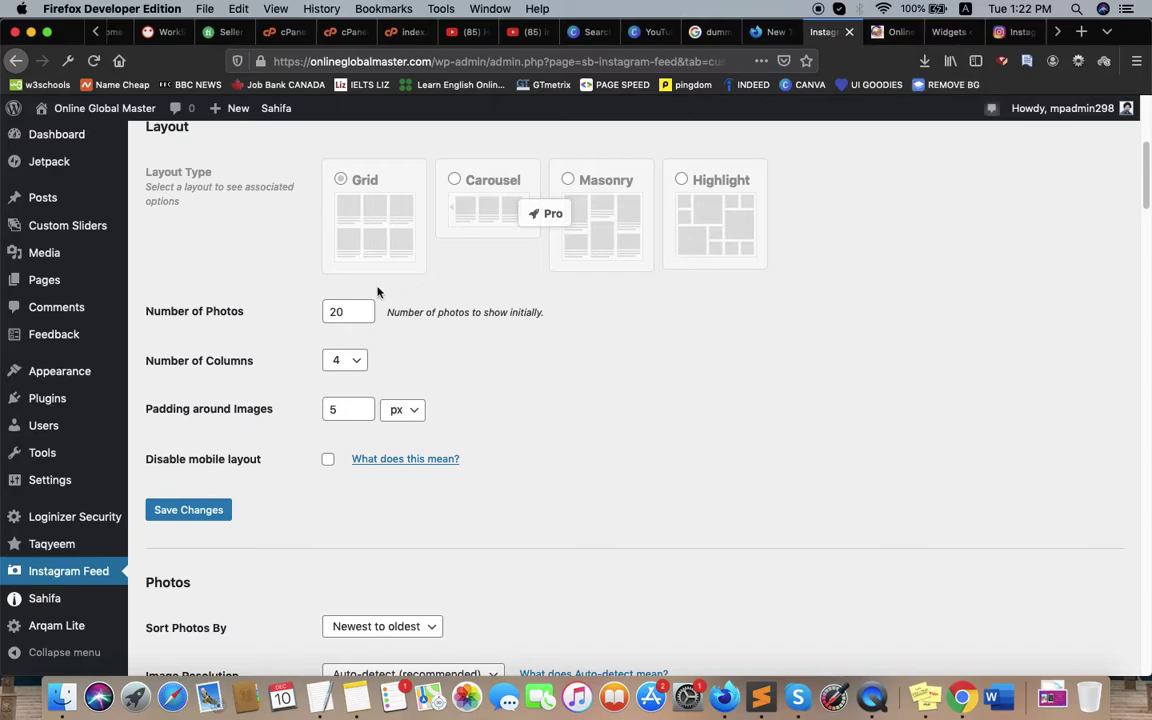
{"action": "left_click_drag", "start_coordinate": [348, 313], "coordinate": [320, 315]}
{"action": "type", "text": "1"}
{"action": "left_click", "coordinate": [415, 367]}
{"action": "left_click", "coordinate": [200, 509]}
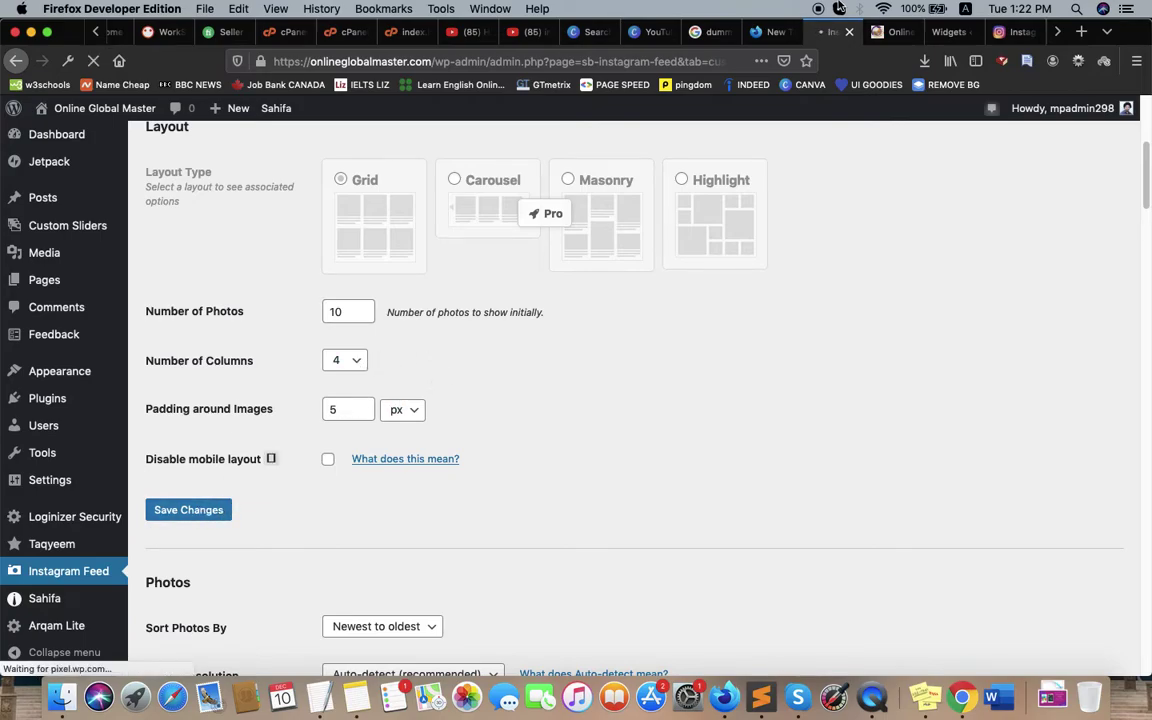
{"action": "left_click", "coordinate": [895, 31]}
{"action": "left_click", "coordinate": [93, 61]}
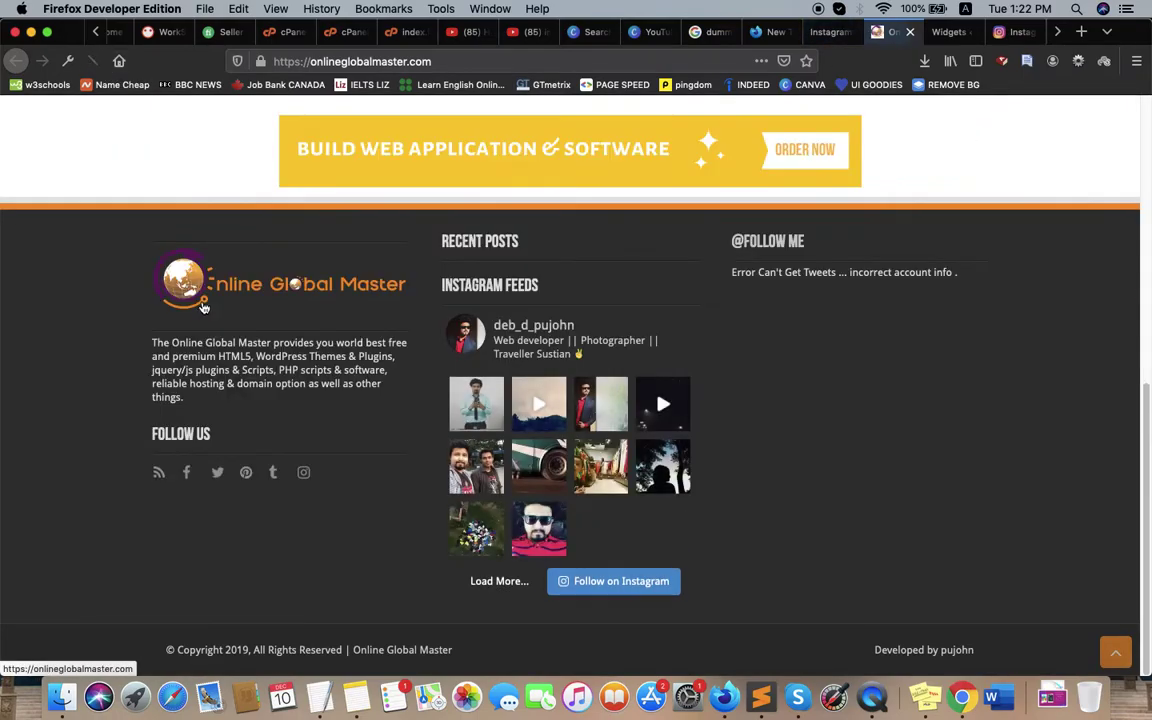
Examine the feed's Customize options down to the Header section and compare them with the feed in the site's footer.
{"action": "left_click", "coordinate": [826, 33]}
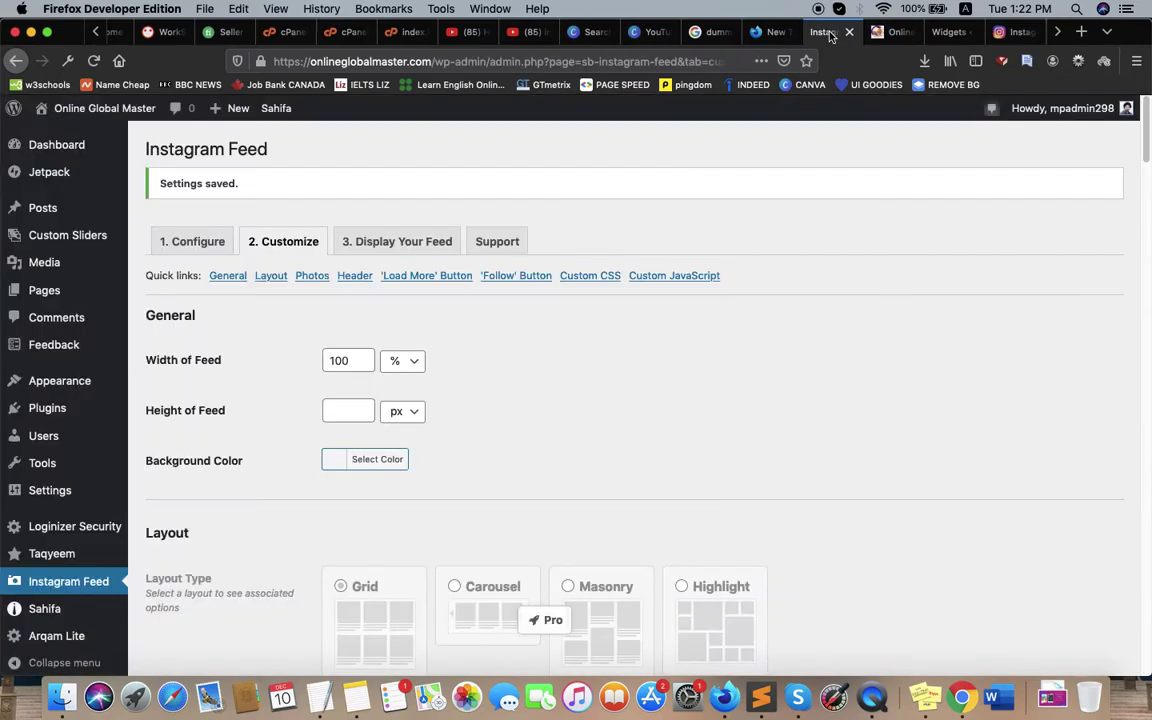
{"action": "scroll", "coordinate": [790, 67], "scroll_direction": "down", "scroll_amount": 4}
{"action": "scroll", "coordinate": [383, 318], "scroll_direction": "down", "scroll_amount": 9}
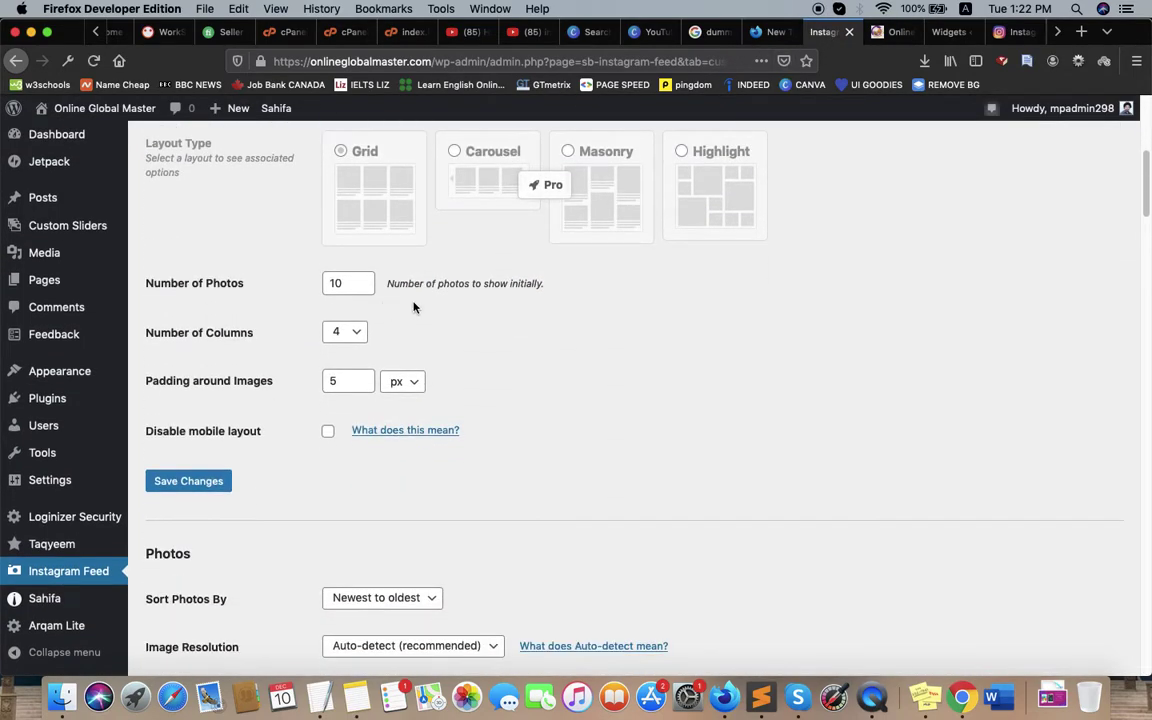
{"action": "scroll", "coordinate": [365, 360], "scroll_direction": "down", "scroll_amount": 8}
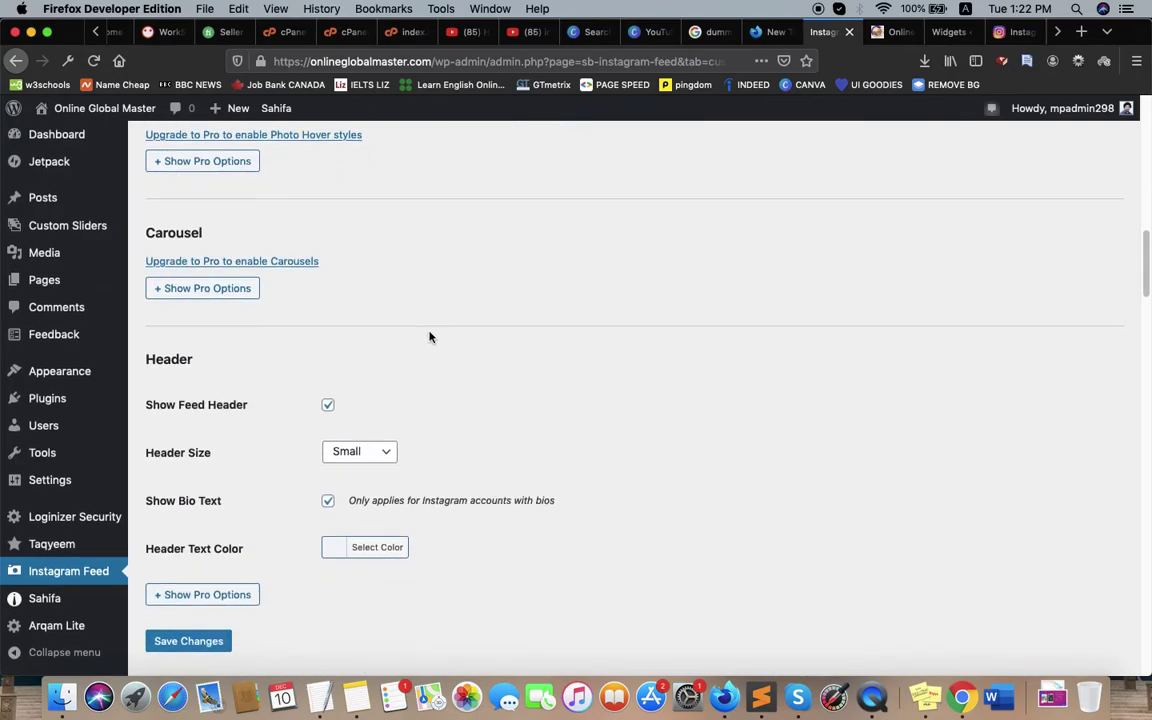
{"action": "scroll", "coordinate": [450, 330], "scroll_direction": "down", "scroll_amount": 2}
{"action": "scroll", "coordinate": [515, 300], "scroll_direction": "down", "scroll_amount": 2}
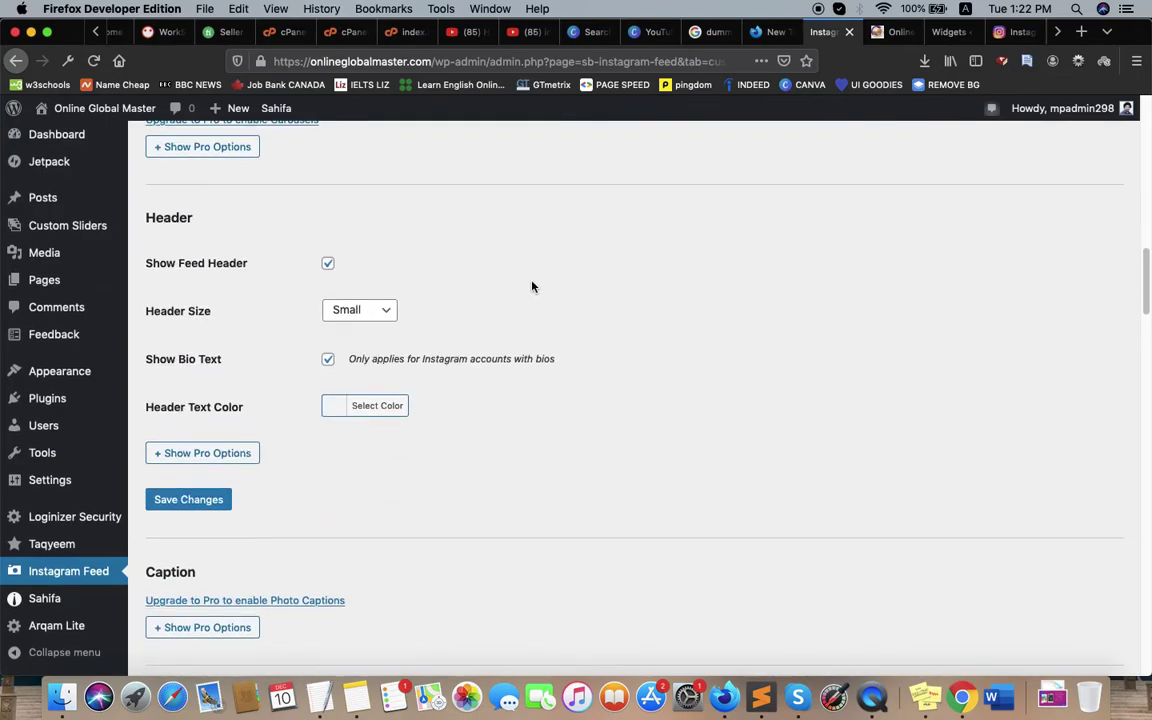
{"action": "scroll", "coordinate": [545, 275], "scroll_direction": "down", "scroll_amount": 1}
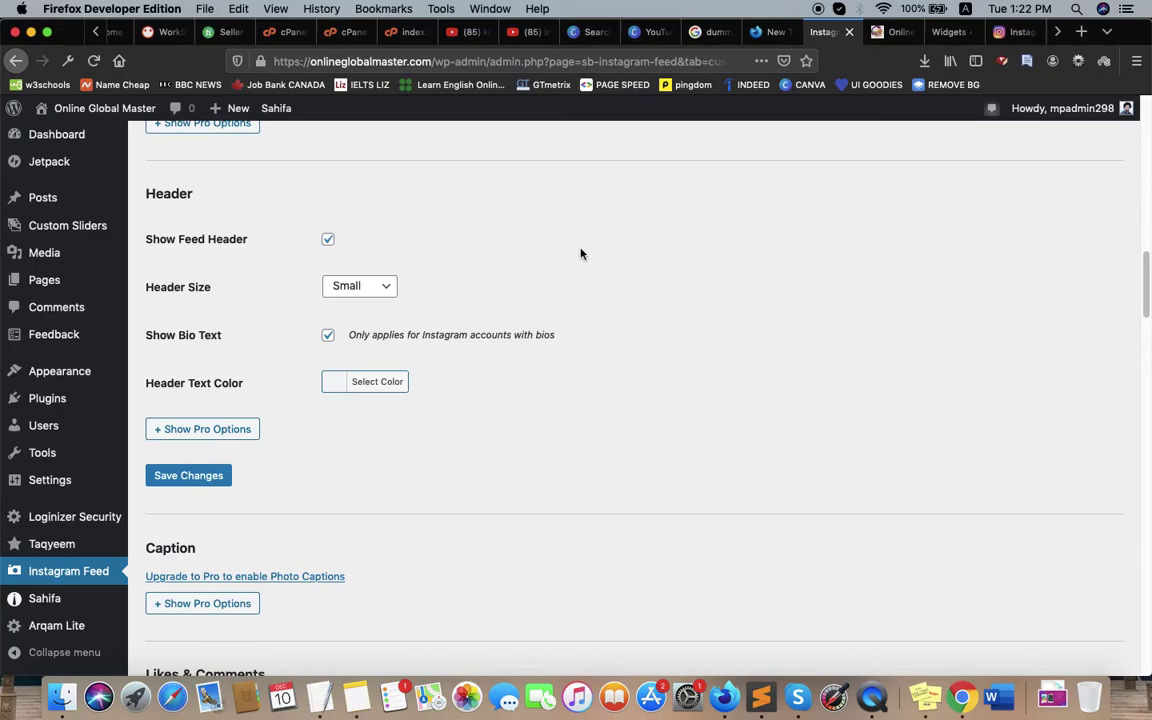
{"action": "left_click", "coordinate": [895, 35]}
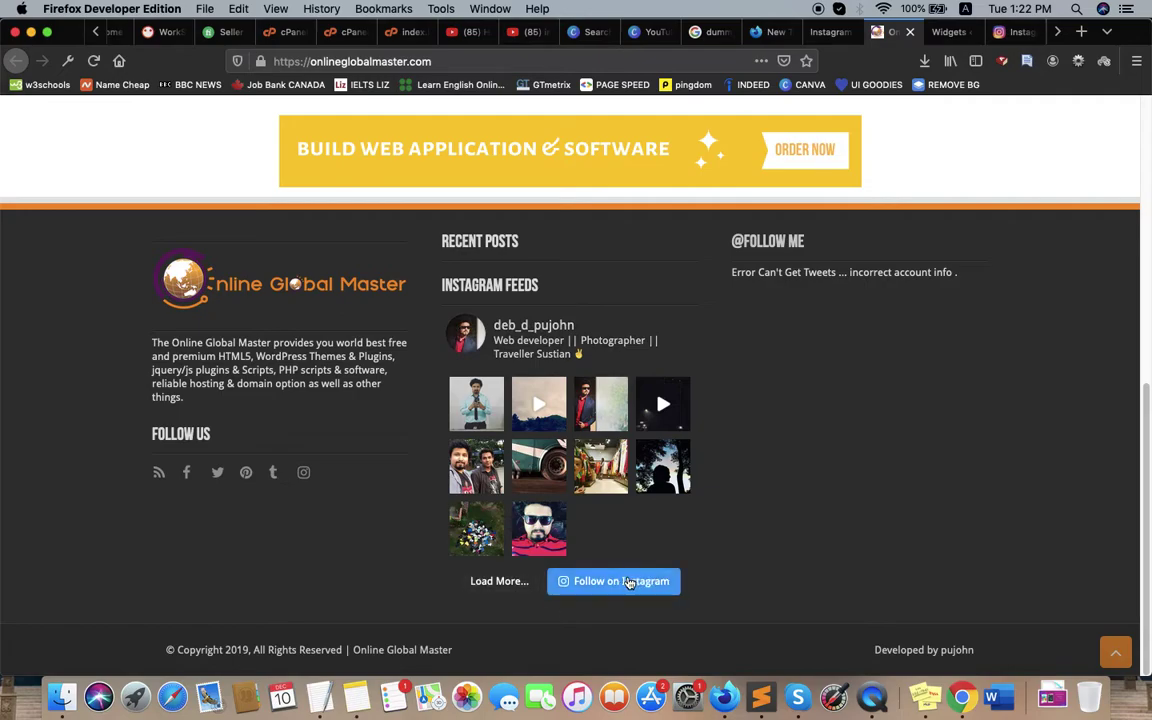
{"action": "key", "text": "ctrl+shift+Tab"}
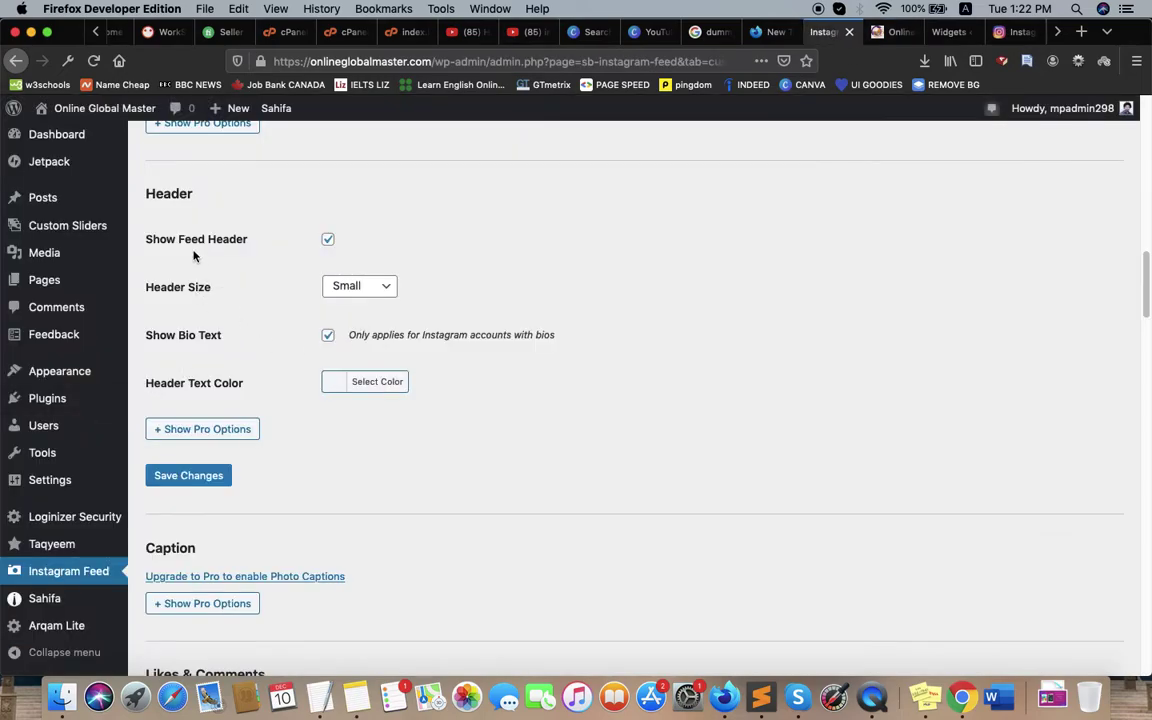
Turn off the feed header, the 'Load More' button and the Follow button in the Instagram Feed's Customize settings.
{"action": "left_click", "coordinate": [329, 240]}
{"action": "scroll", "coordinate": [306, 450], "scroll_direction": "down", "scroll_amount": 5}
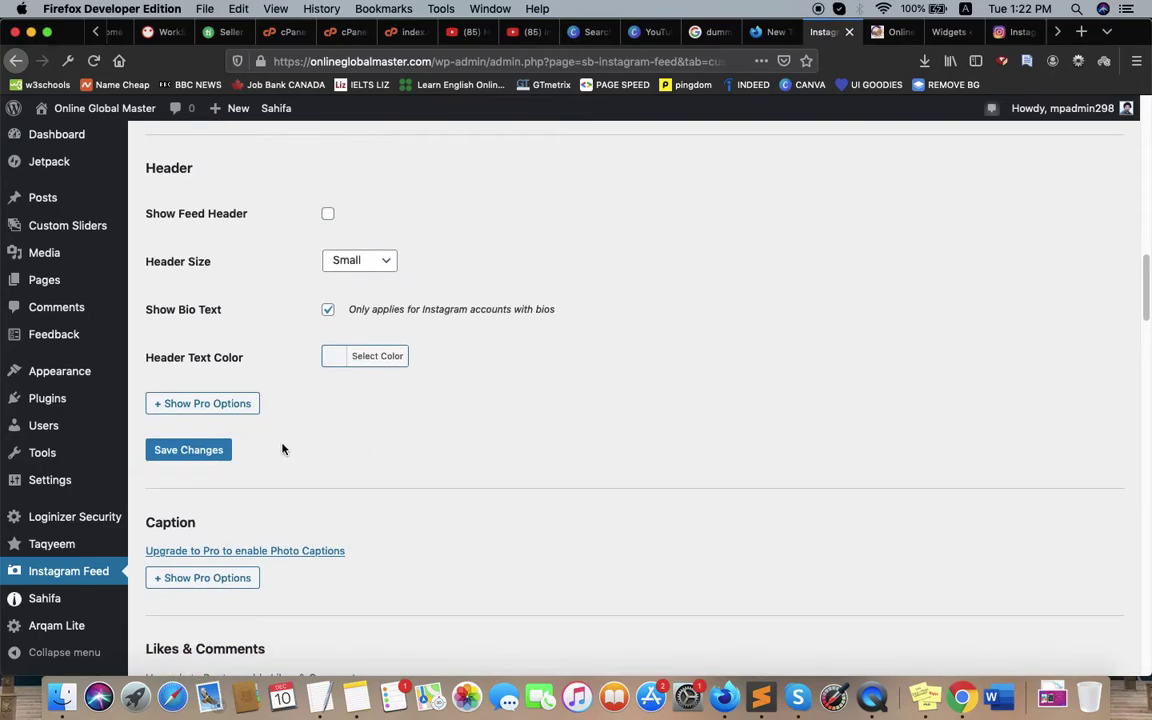
{"action": "scroll", "coordinate": [346, 431], "scroll_direction": "down", "scroll_amount": 4}
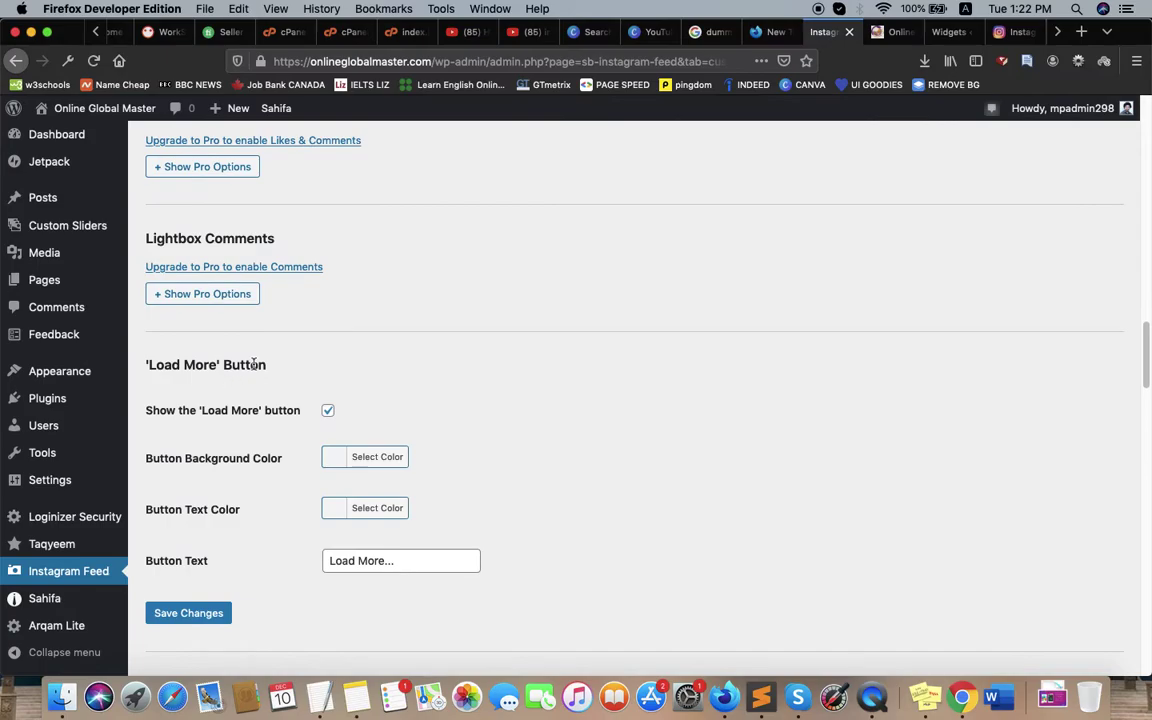
{"action": "left_click", "coordinate": [329, 413]}
{"action": "scroll", "coordinate": [419, 375], "scroll_direction": "down", "scroll_amount": 5}
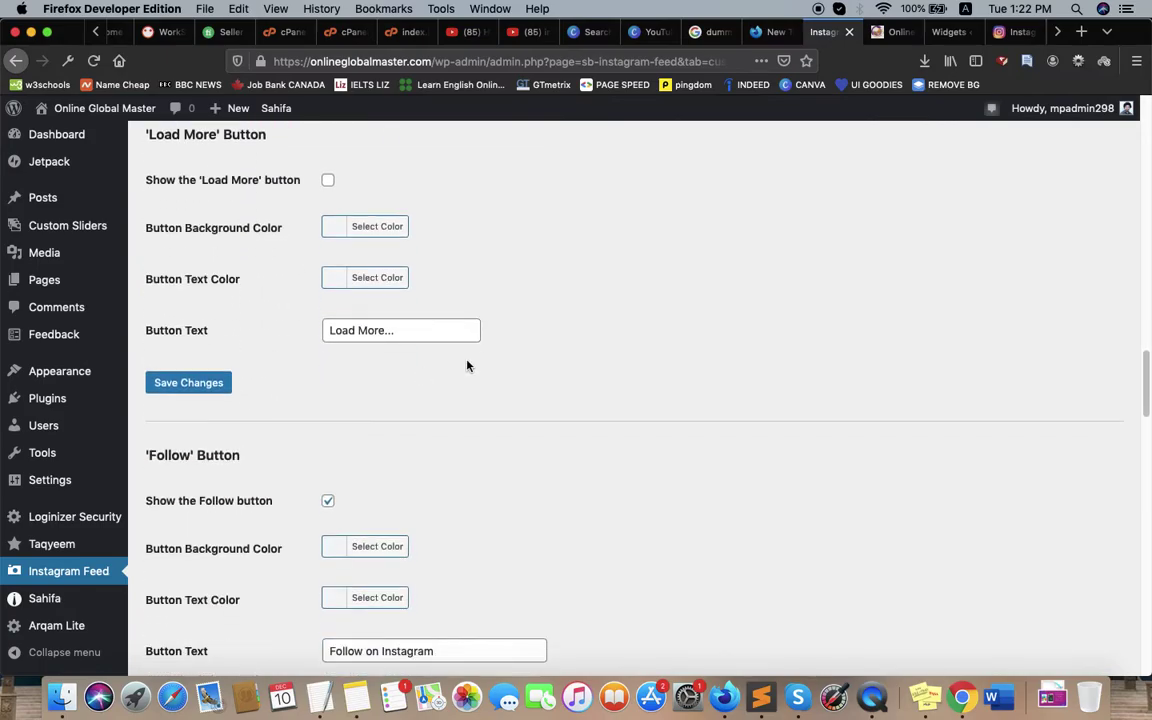
{"action": "left_click", "coordinate": [327, 425]}
{"action": "scroll", "coordinate": [406, 378], "scroll_direction": "down", "scroll_amount": 9}
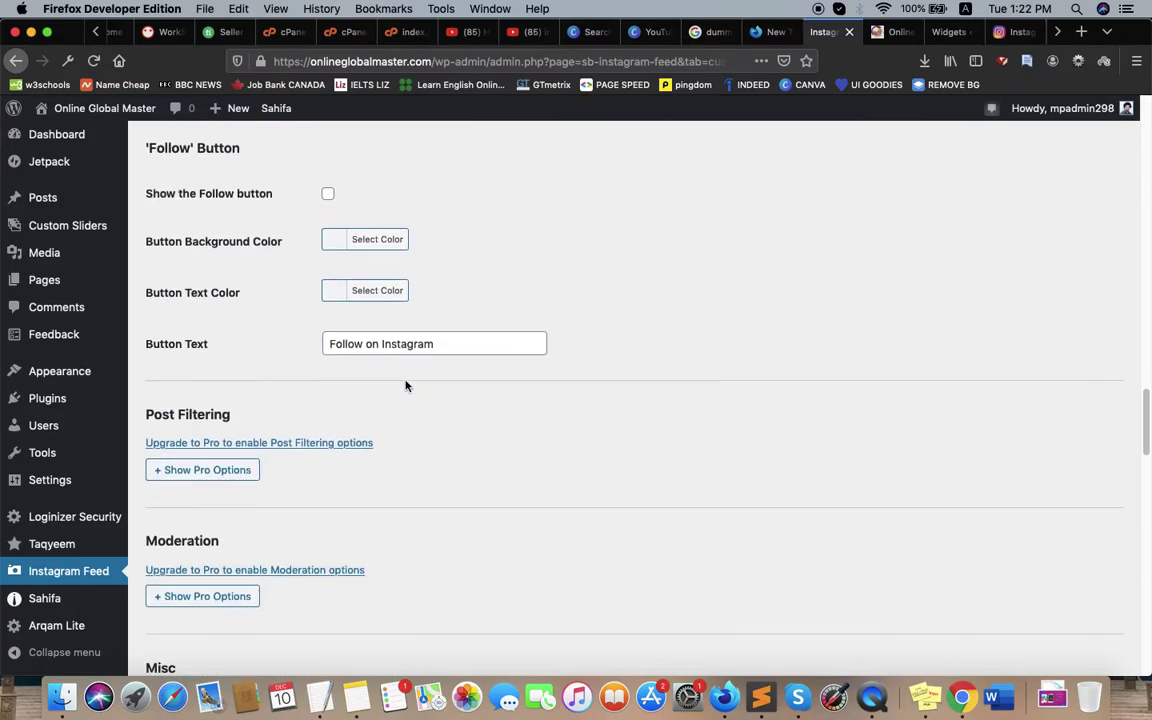
Save the Customize changes and reload the live site to check the footer feed.
{"action": "scroll", "coordinate": [307, 432], "scroll_direction": "up", "scroll_amount": 13}
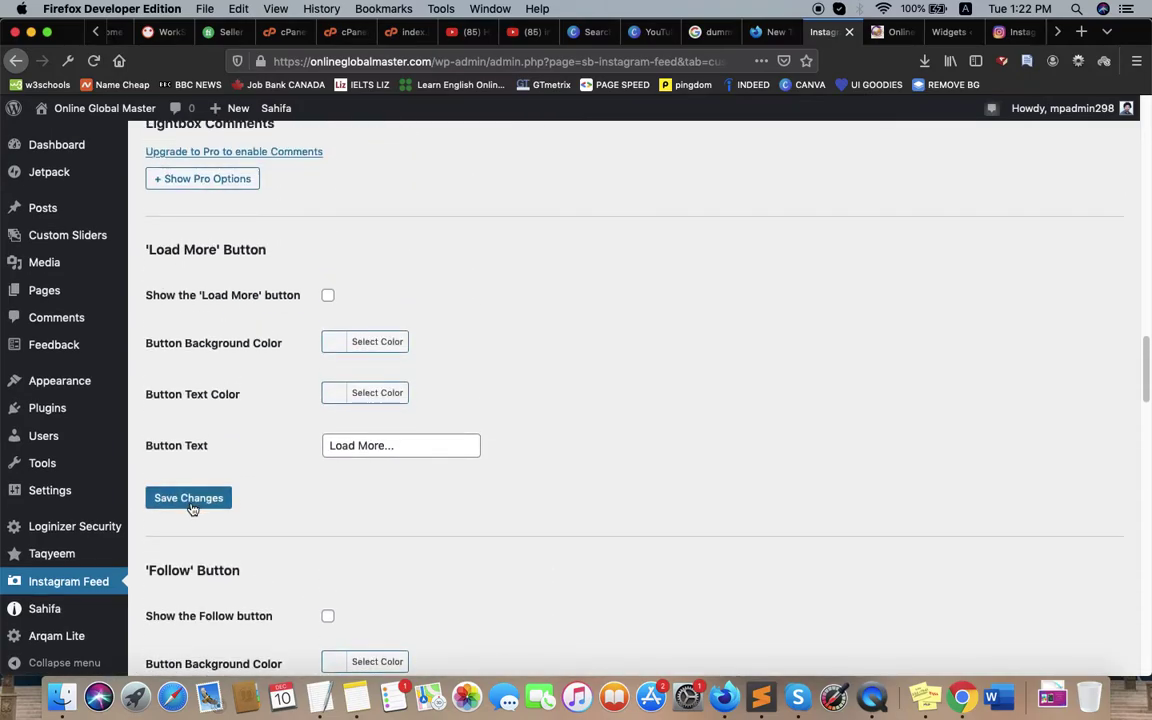
{"action": "left_click", "coordinate": [190, 500]}
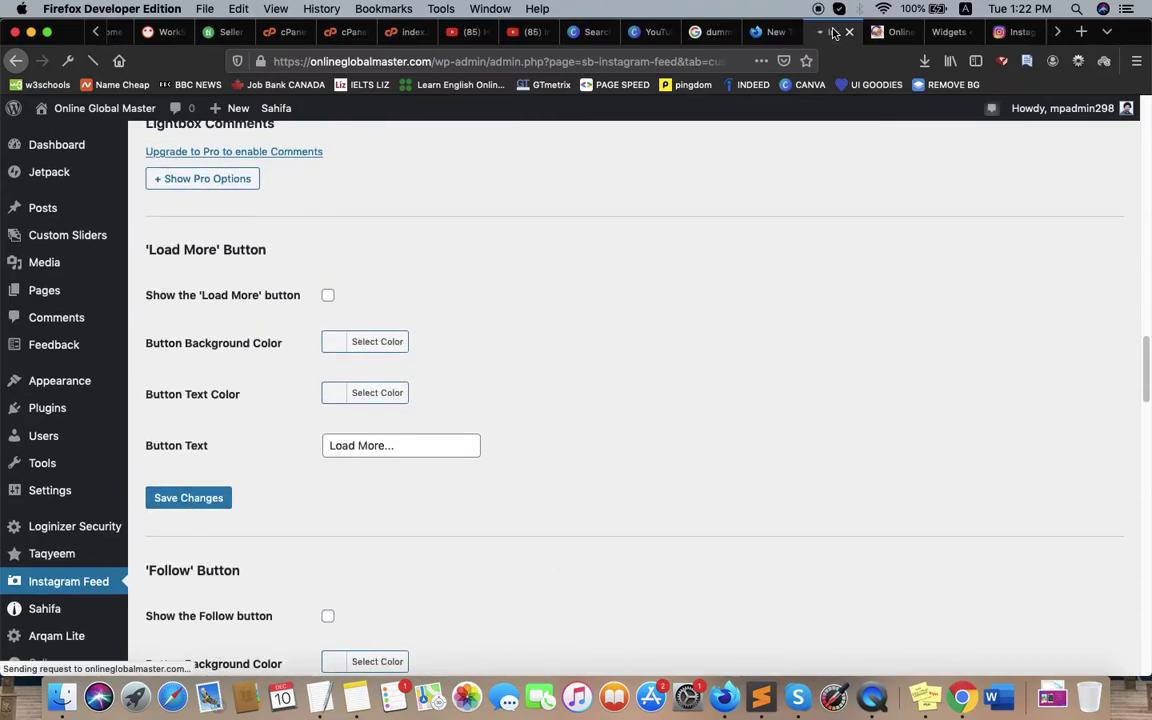
{"action": "left_click", "coordinate": [892, 35]}
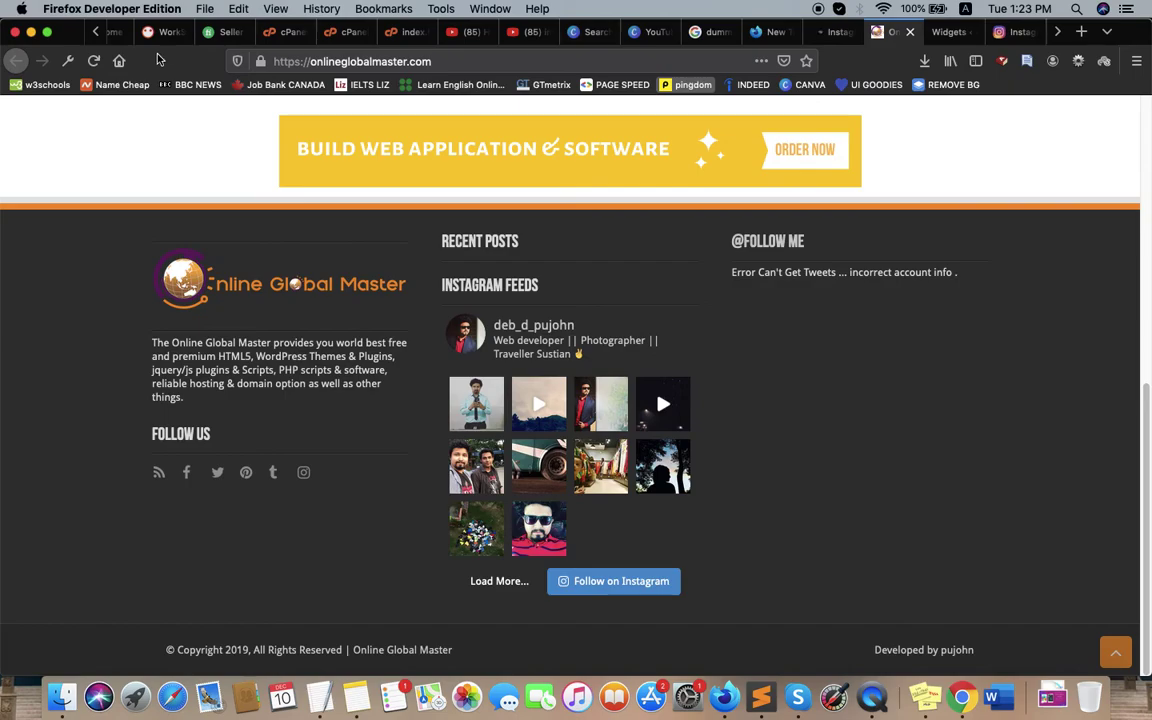
{"action": "left_click", "coordinate": [93, 61]}
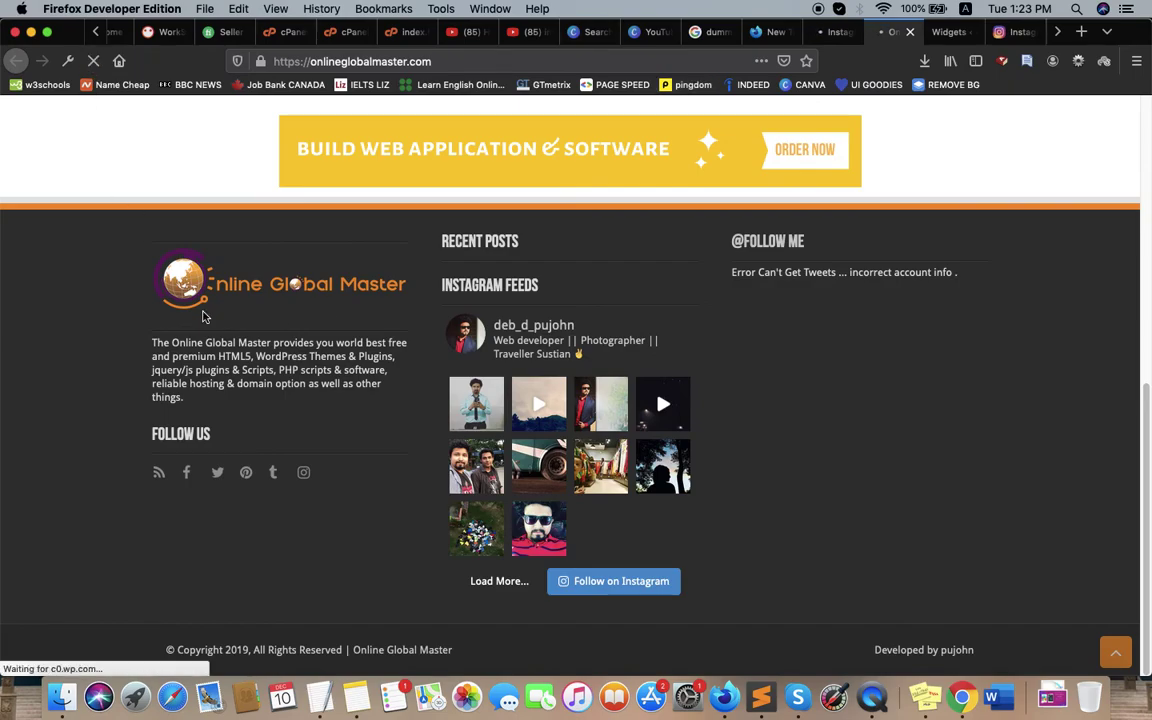